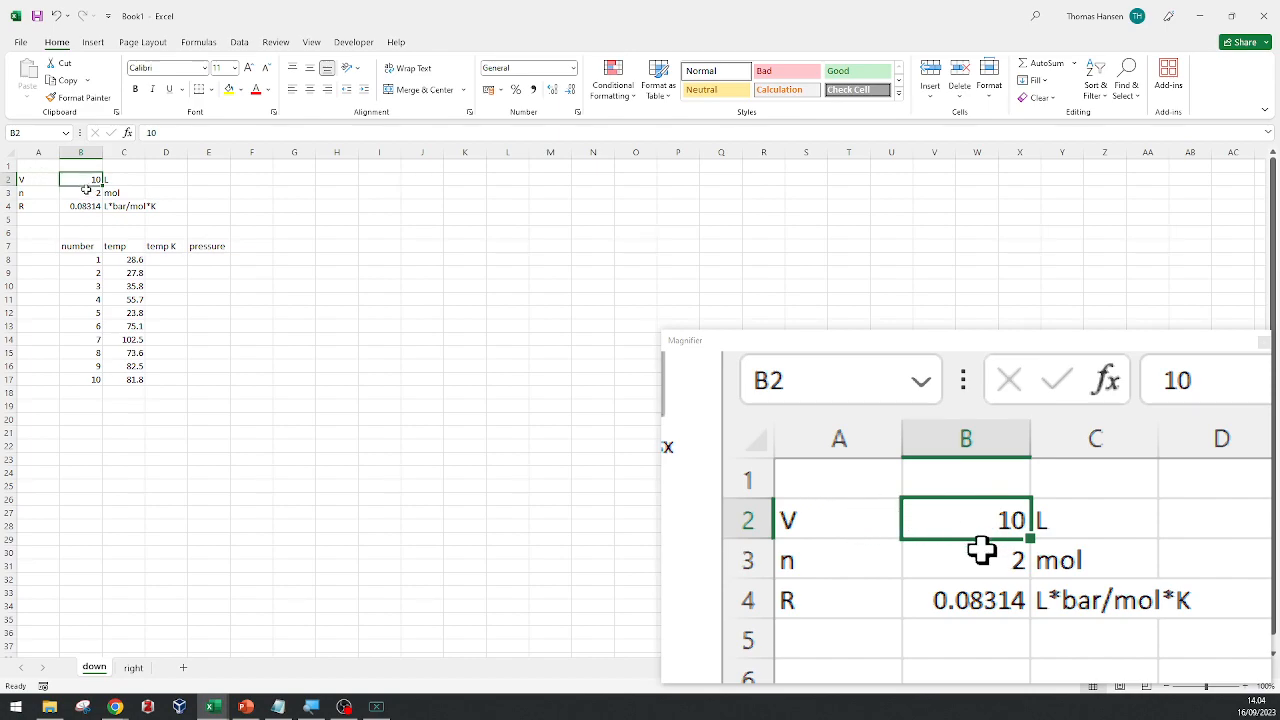
{"action": "key", "text": "Down"}
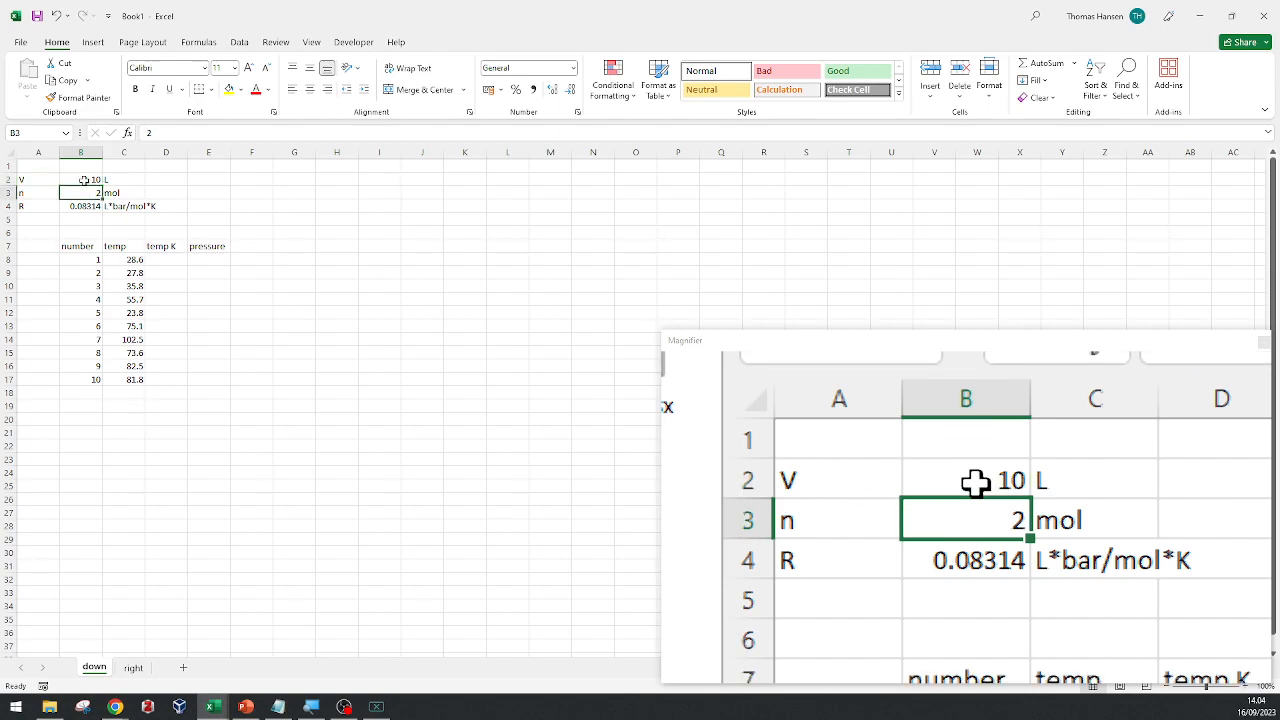
{"action": "key", "text": "Down"}
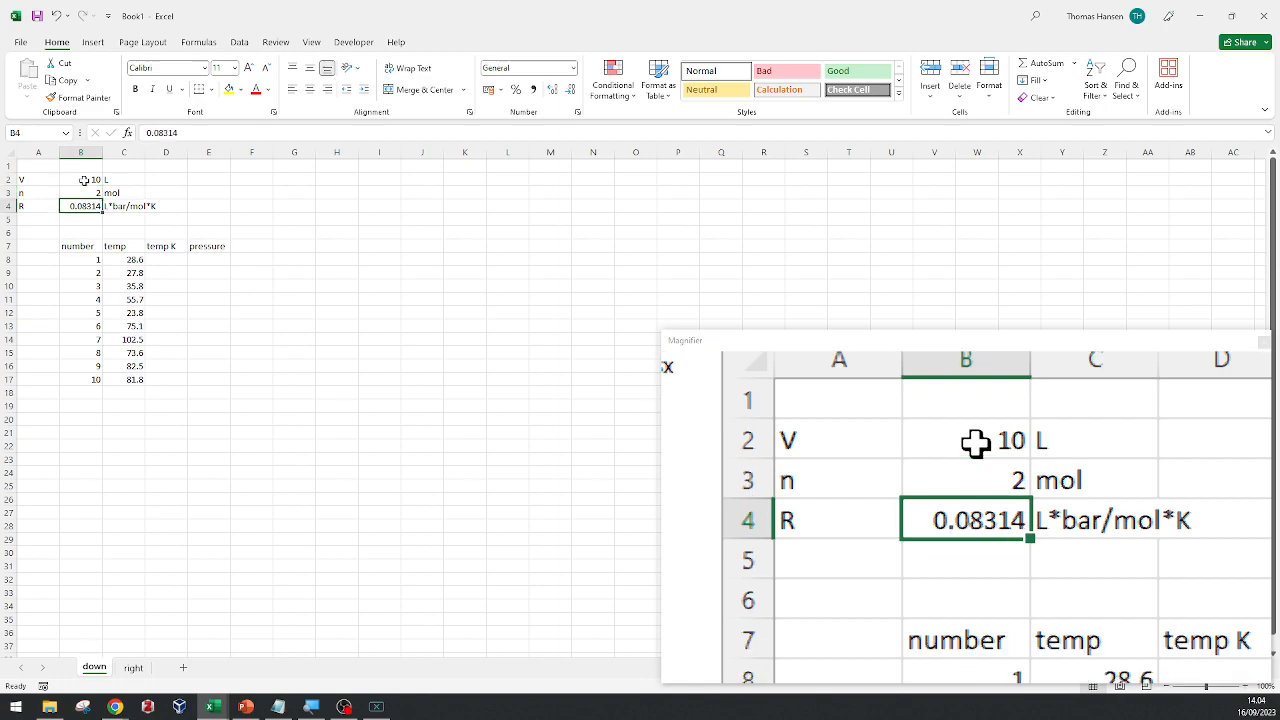
{"action": "left_click", "coordinate": [86, 258]}
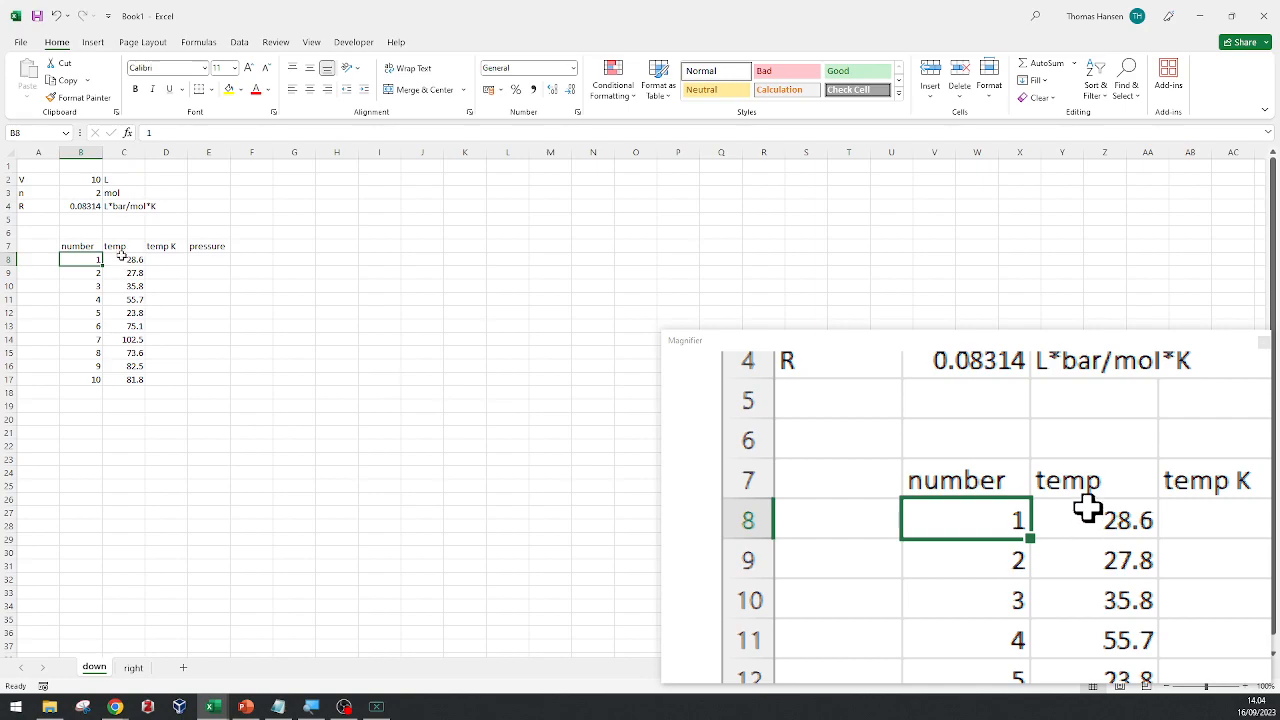
{"action": "left_click", "coordinate": [122, 258]}
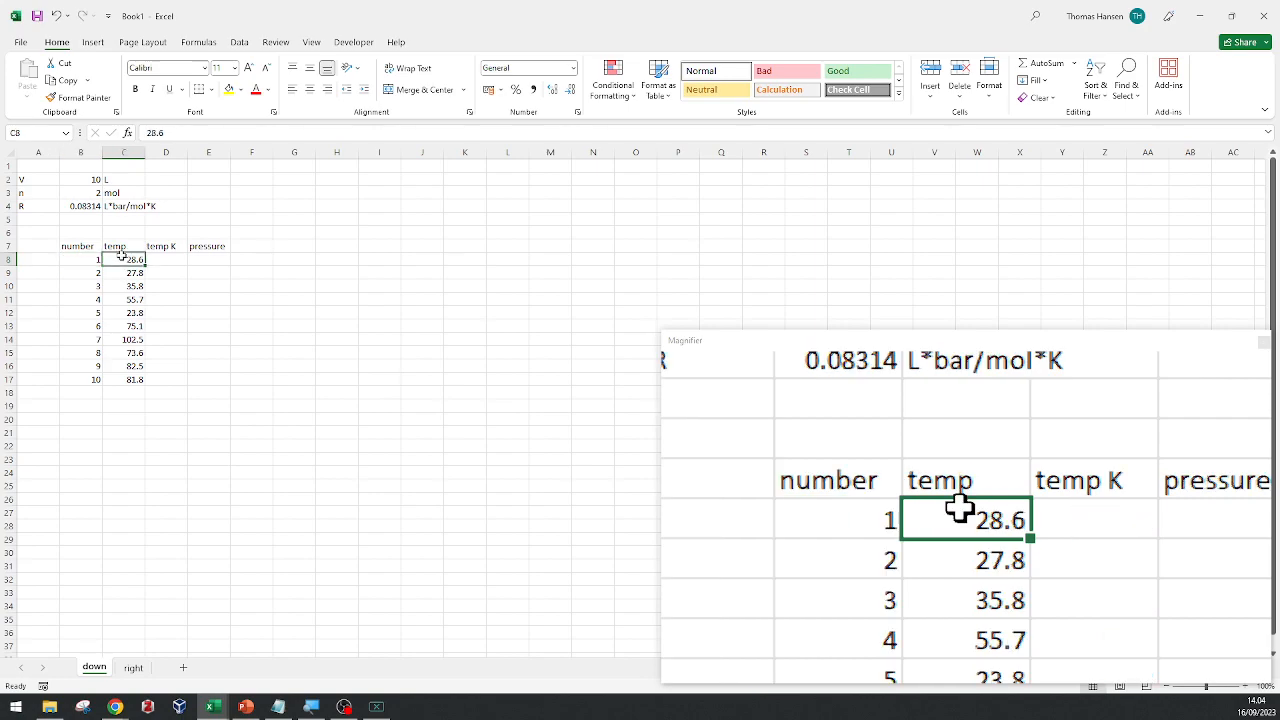
Enter the formula =C8+273.15 in D8 to convert the first temperature to kelvin.
{"action": "left_click", "coordinate": [176, 263]}
{"action": "type", "text": "="}
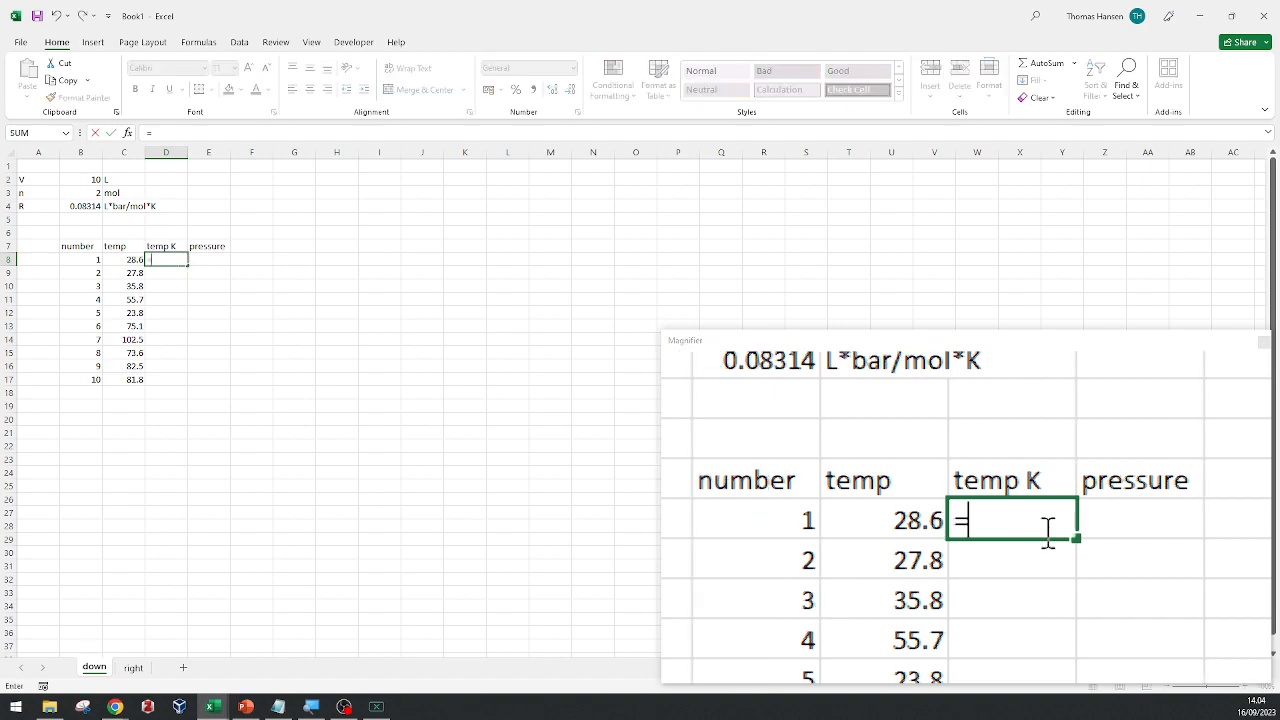
{"action": "key", "text": "Left"}
{"action": "type", "text": "+"}
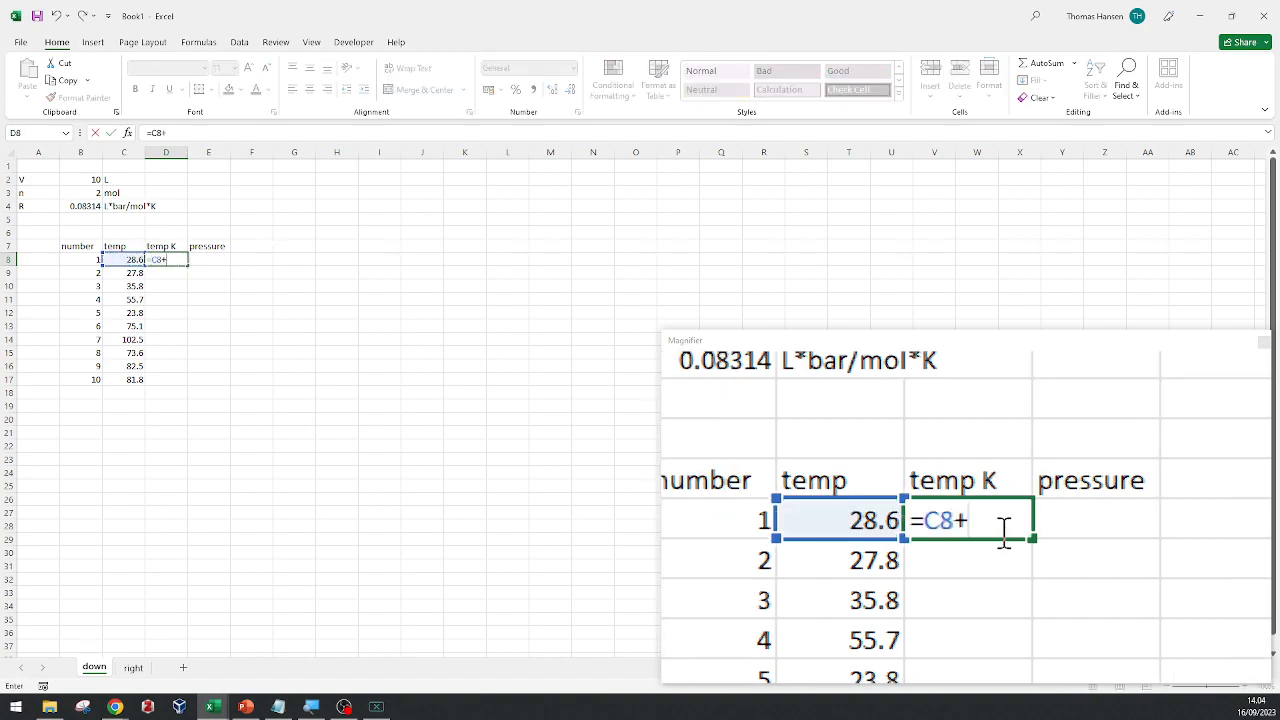
{"action": "type", "text": "27"}
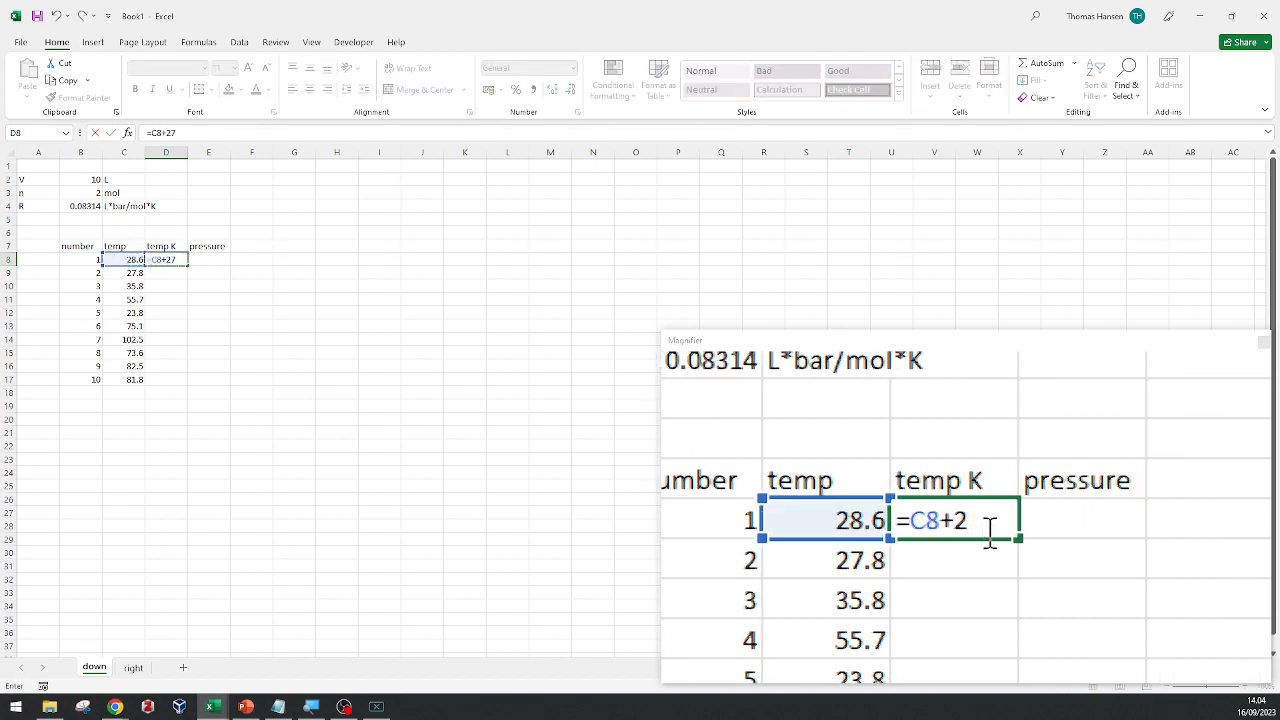
{"action": "type", "text": "3.15"}
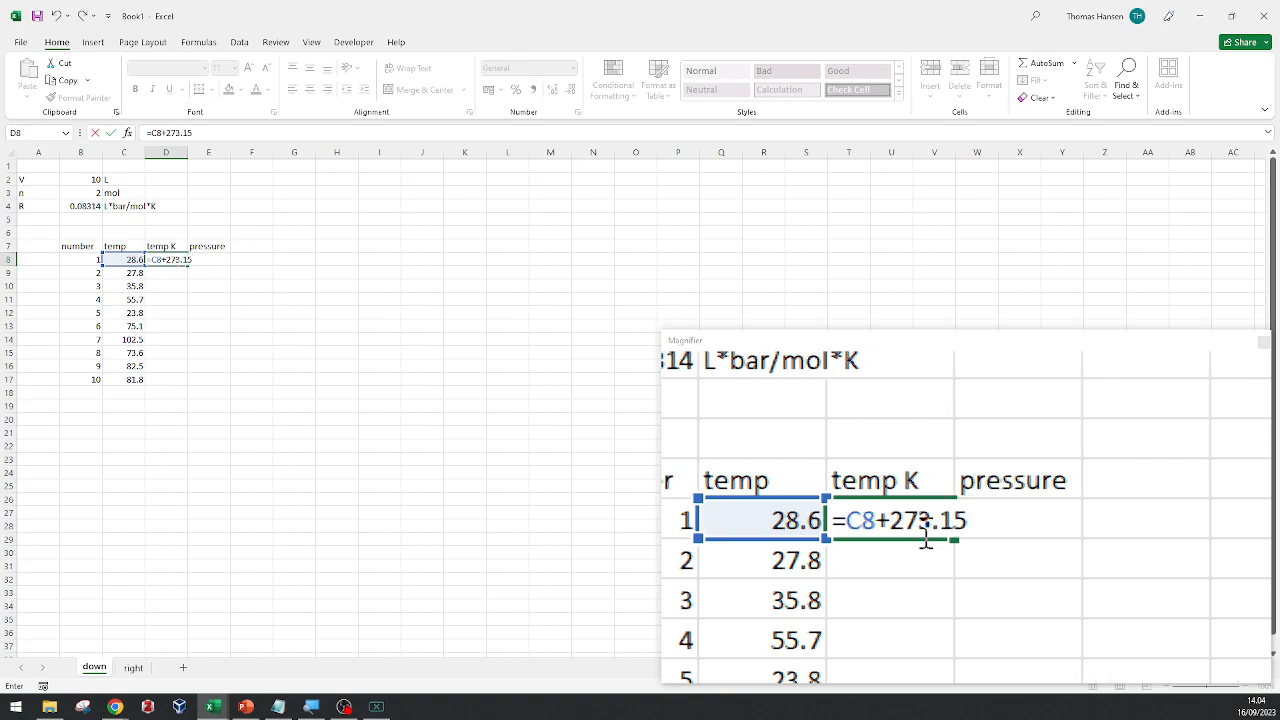
{"action": "key", "text": "Return"}
Fill the kelvin conversion formula from D8 down the temp K column to D17.
{"action": "left_click", "coordinate": [177, 261]}
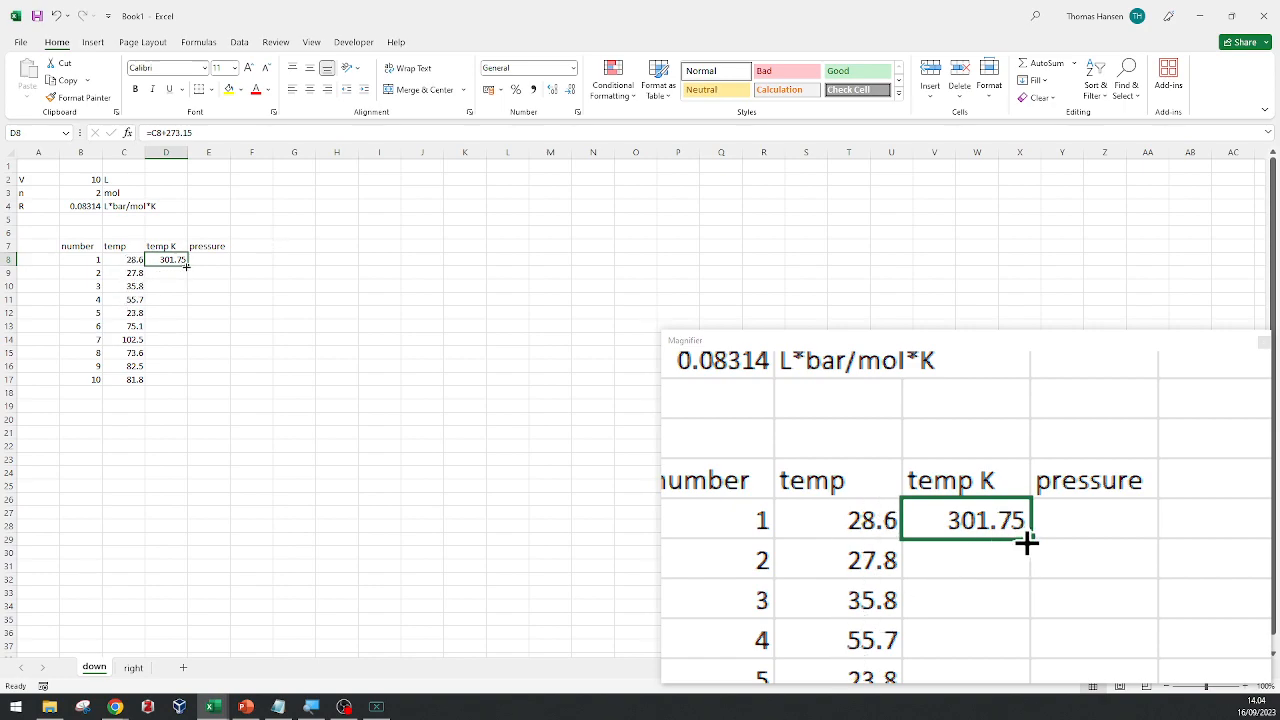
{"action": "double_click", "coordinate": [186, 266]}
{"action": "scroll", "coordinate": [175, 283], "scroll_direction": "down", "scroll_amount": 1}
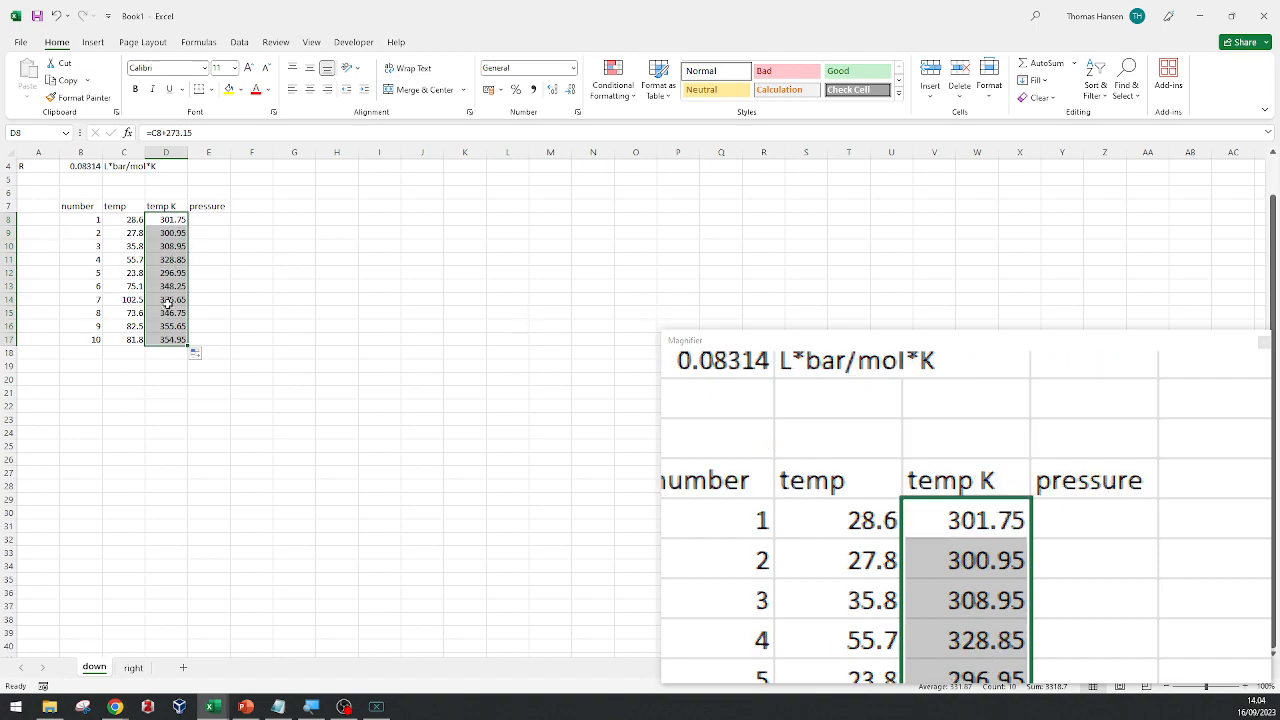
Check the filled formulas cell by cell in the temp K column, ending at D8.
{"action": "left_click", "coordinate": [153, 284]}
{"action": "key", "text": "Down"}
{"action": "key", "text": "Down"}
{"action": "key", "text": "Down"}
{"action": "key", "text": "Up"}
{"action": "key", "text": "Up"}
{"action": "key", "text": "Up"}
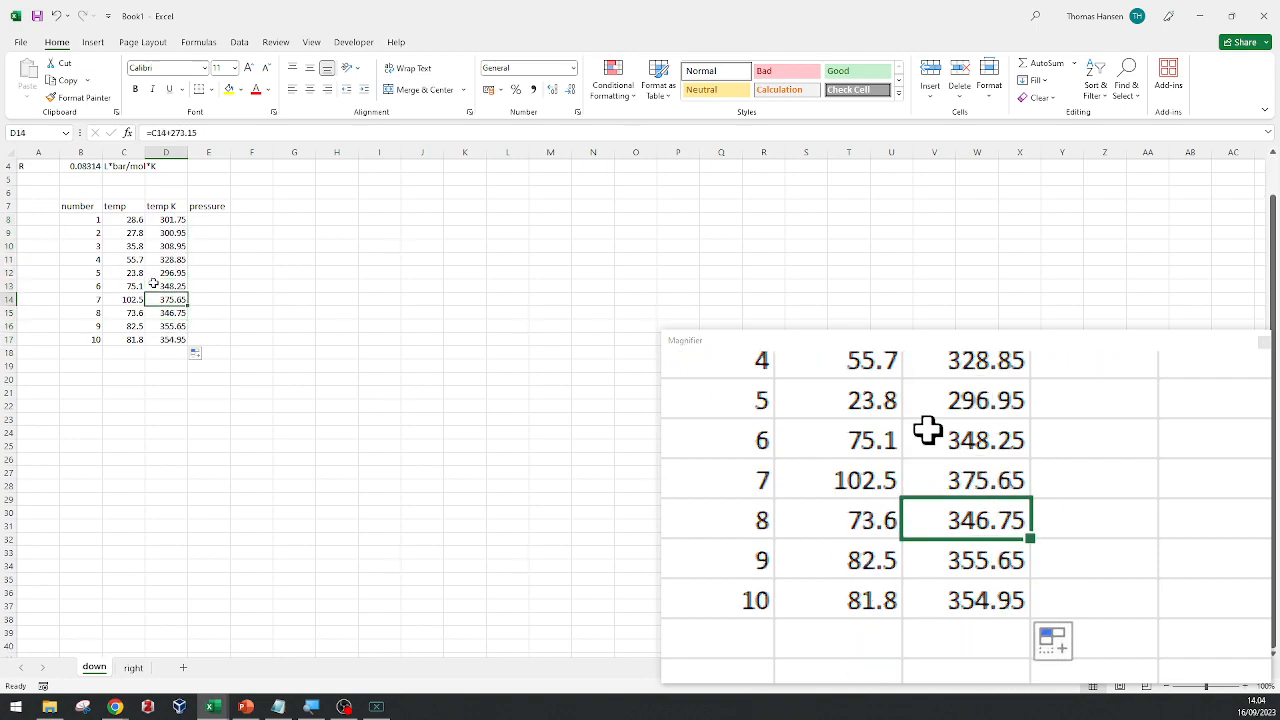
{"action": "key", "text": "Up"}
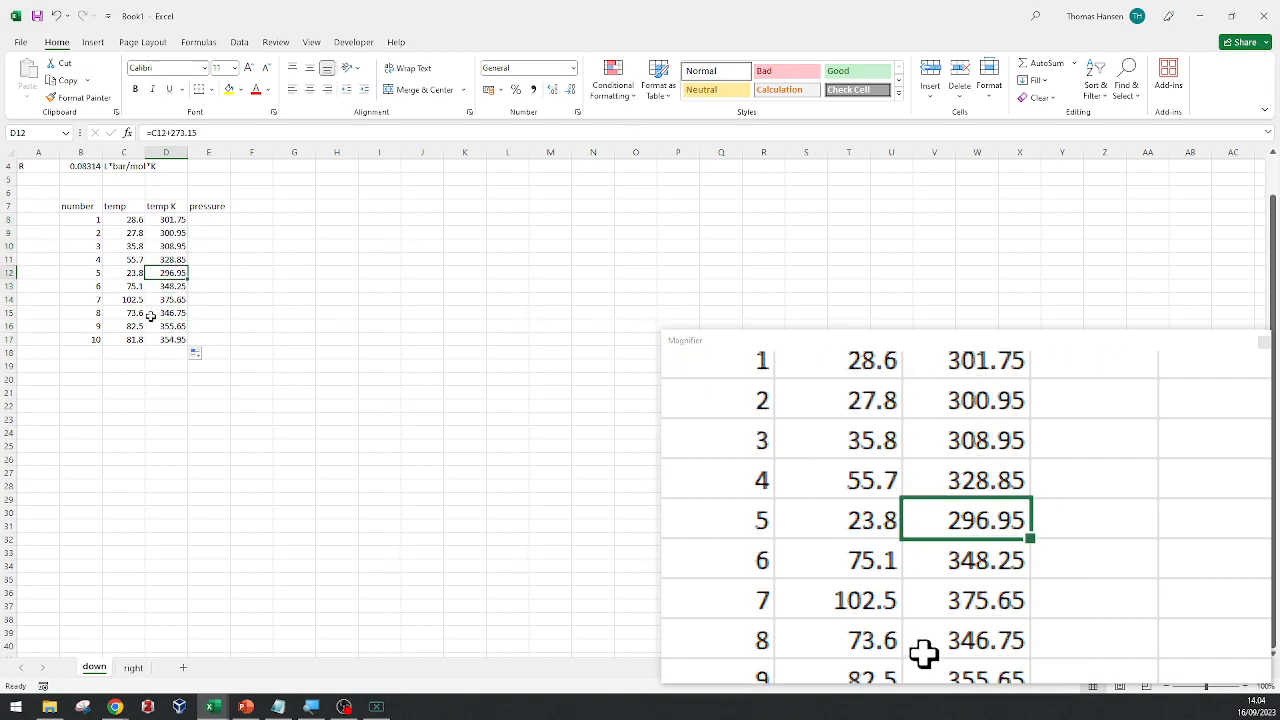
{"action": "key", "text": "Up"}
{"action": "key", "text": "Up"}
{"action": "key", "text": "Up"}
{"action": "key", "text": "Up"}
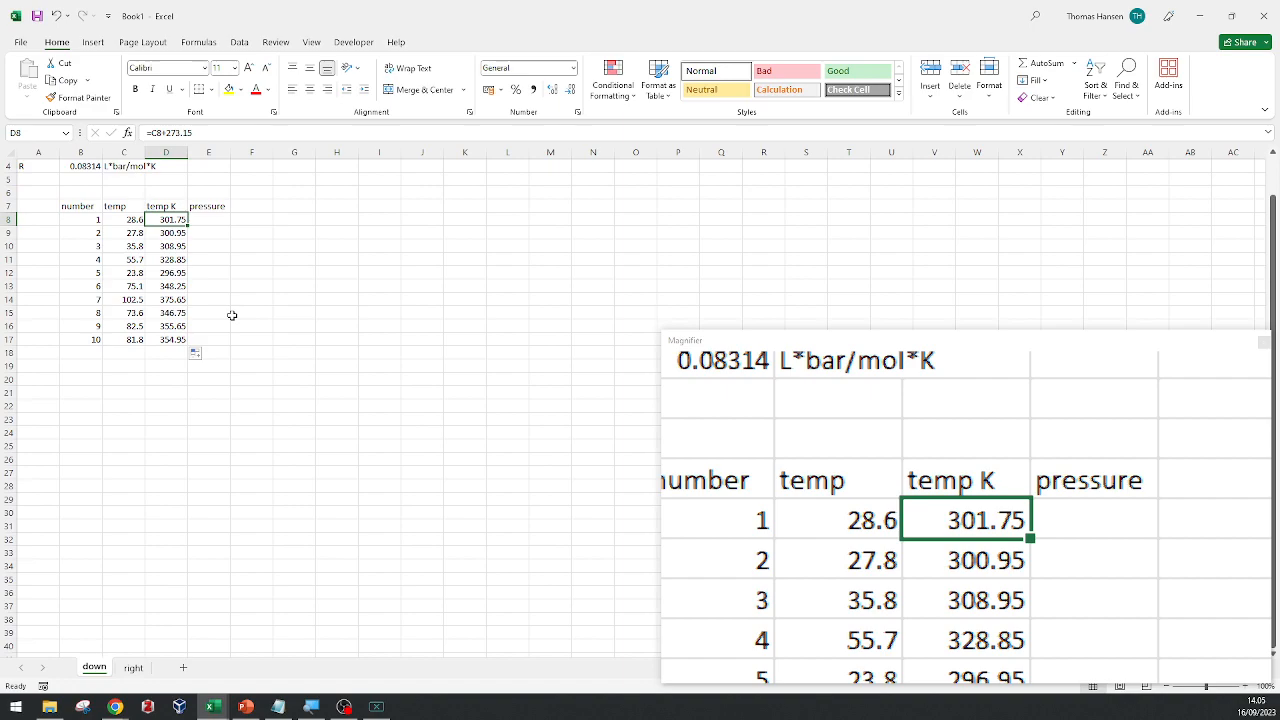
Enter the ideal gas law as the text P*V=NRT in F6, above and beside the pressure header.
{"action": "key", "text": "Right"}
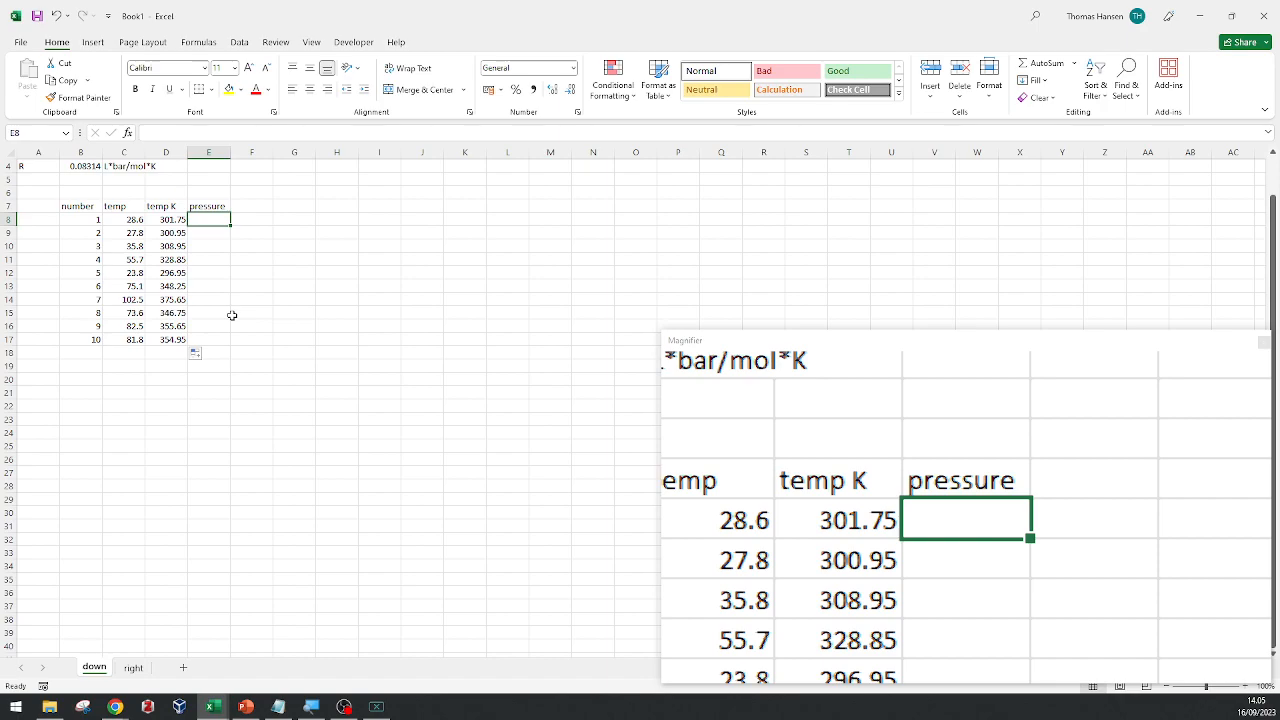
{"action": "scroll", "coordinate": [231, 268], "scroll_direction": "up", "scroll_amount": 1}
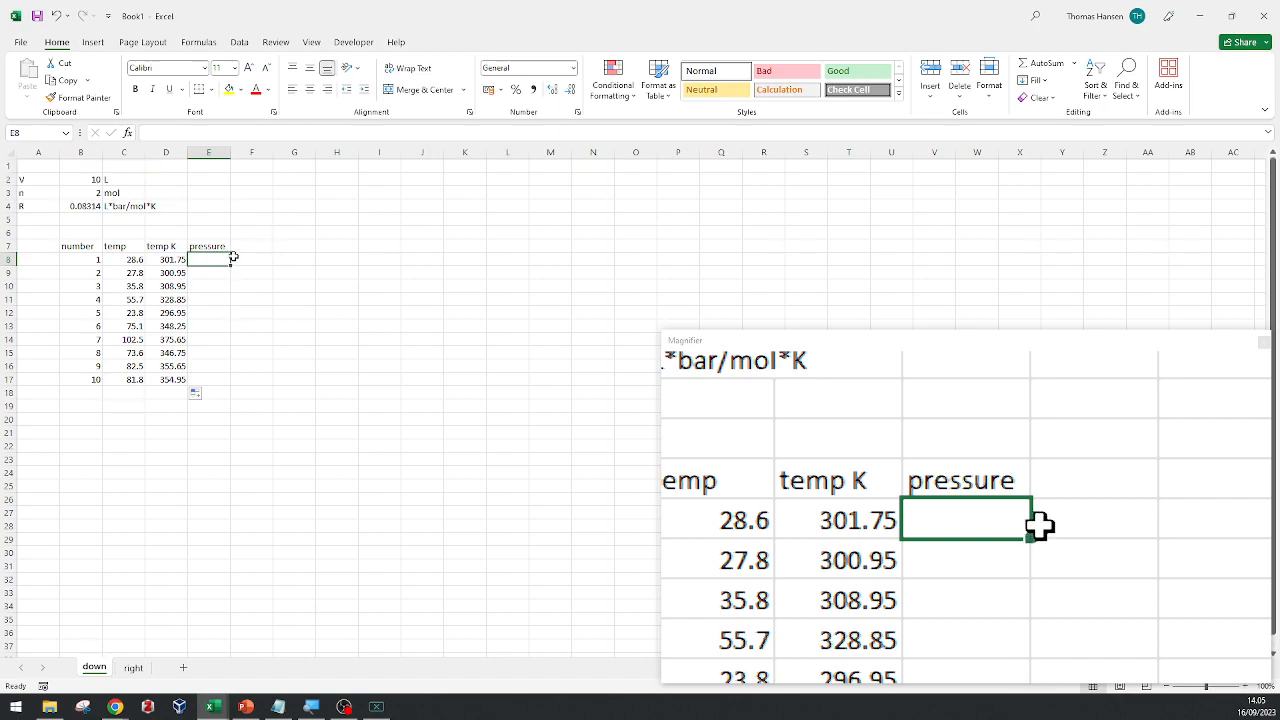
{"action": "left_click", "coordinate": [257, 232]}
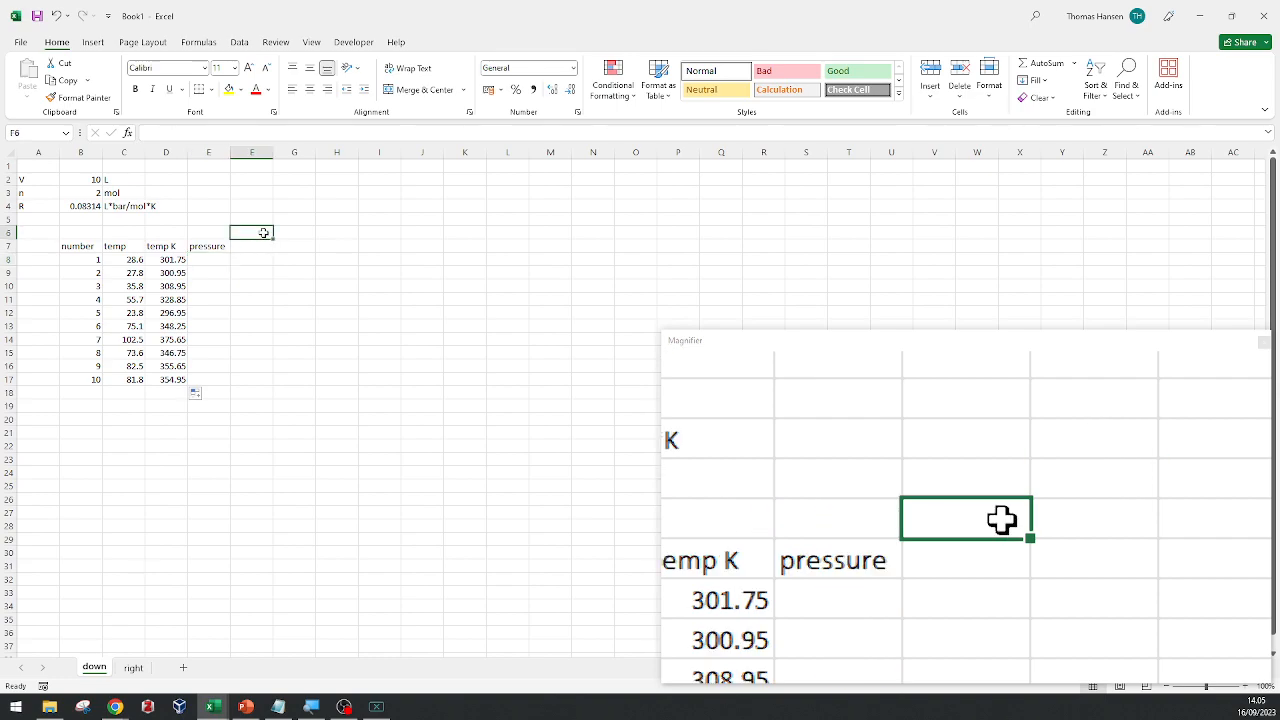
{"action": "type", "text": "P*"}
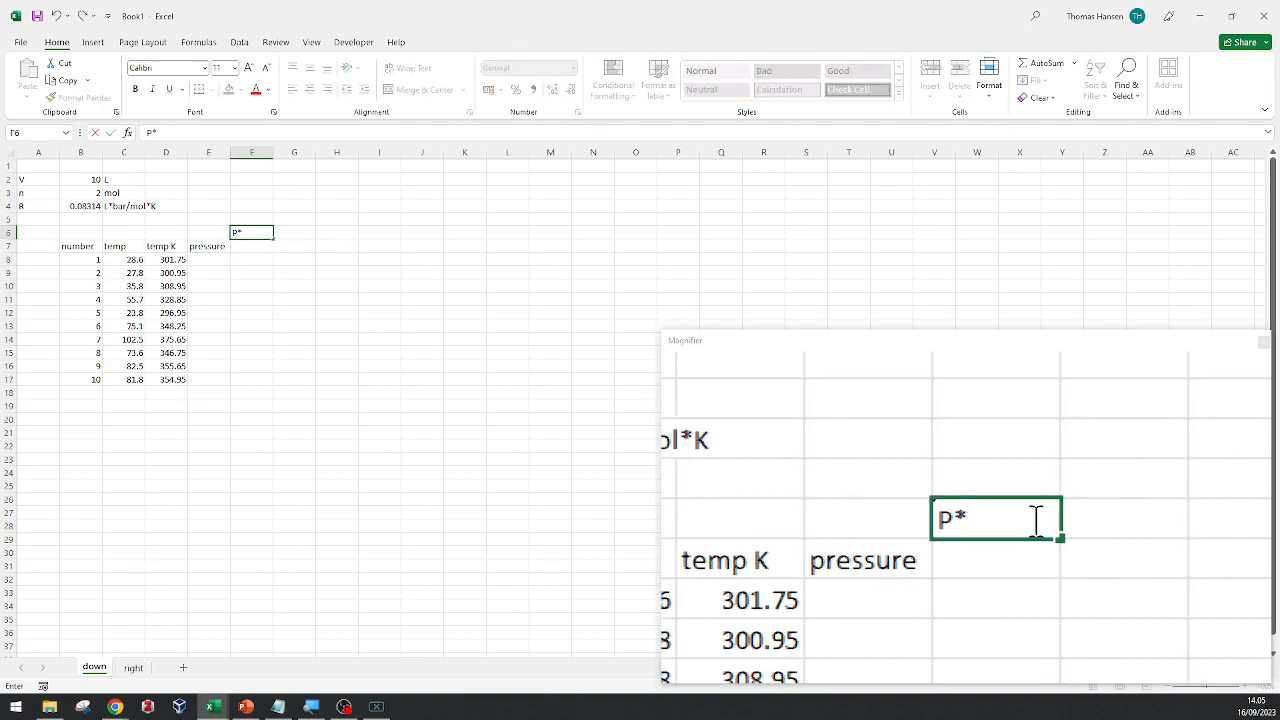
{"action": "type", "text": "V=NRT"}
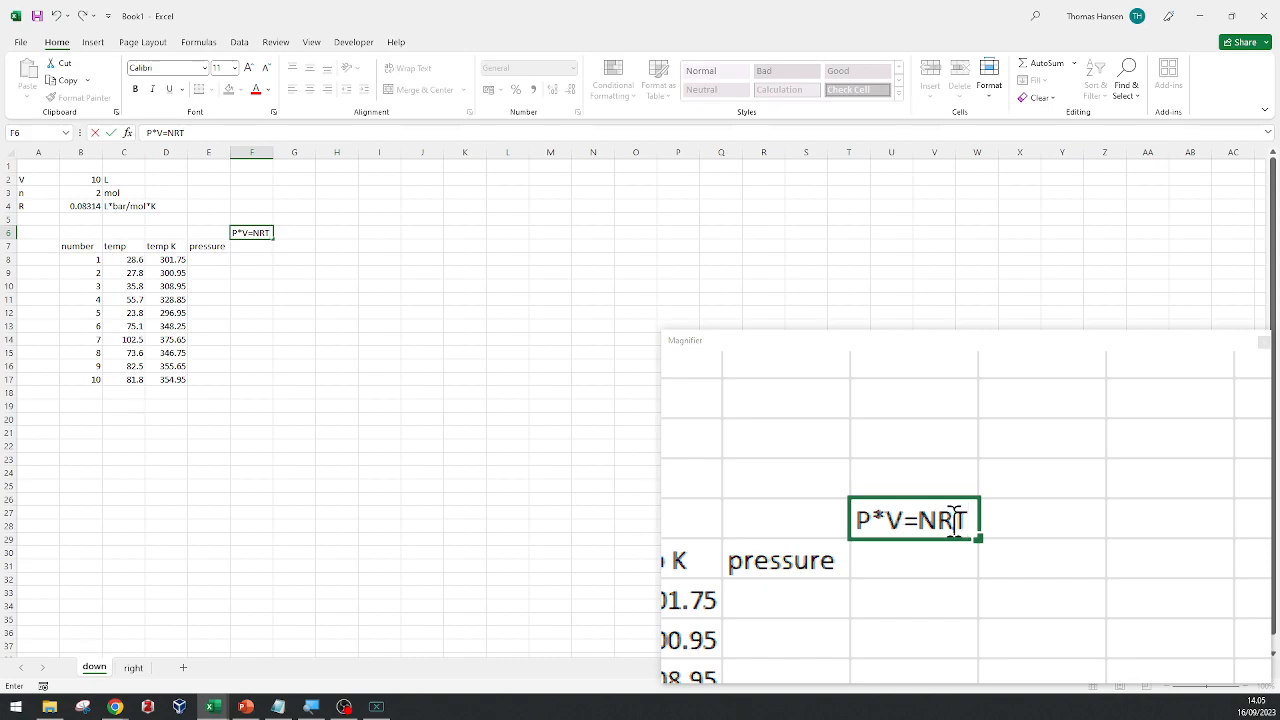
{"action": "key", "text": "Return"}
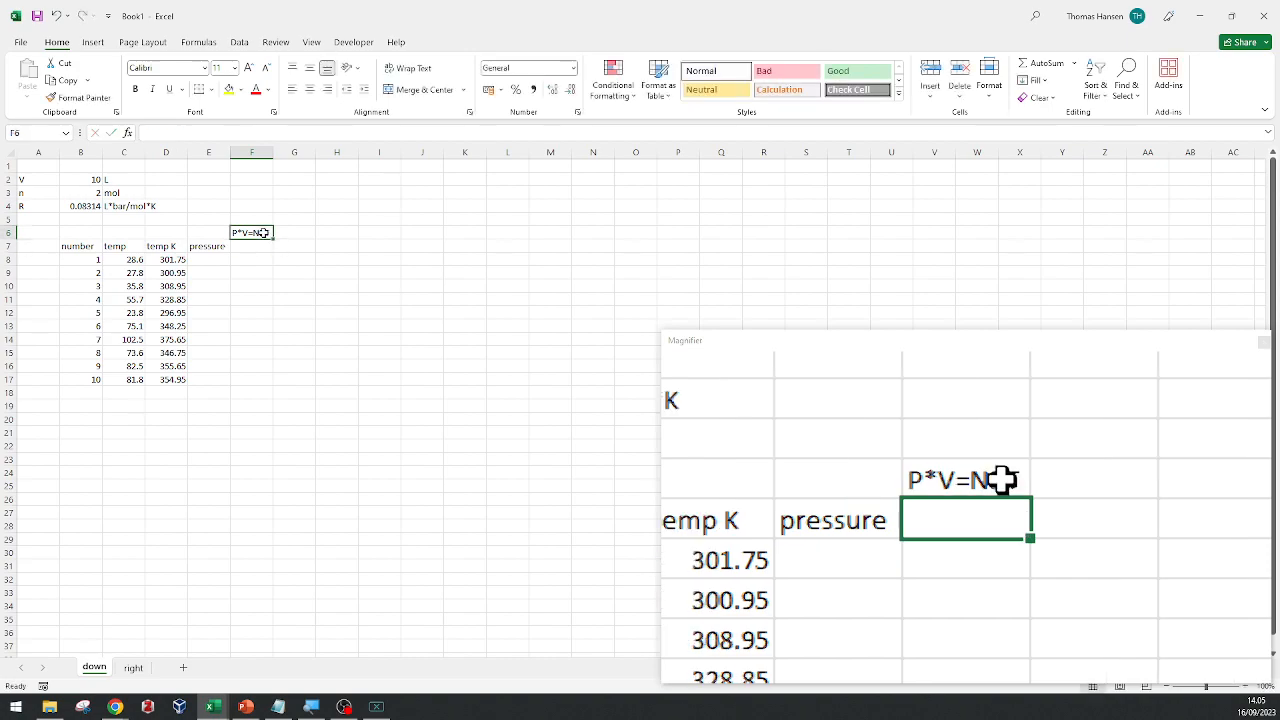
Change the uppercase N to a lowercase n in F6 so the note reads P*V=nRT.
{"action": "left_click", "coordinate": [262, 232]}
{"action": "left_click", "coordinate": [166, 132]}
{"action": "key", "text": "Delete"}
{"action": "type", "text": "n"}
{"action": "key", "text": "Return"}
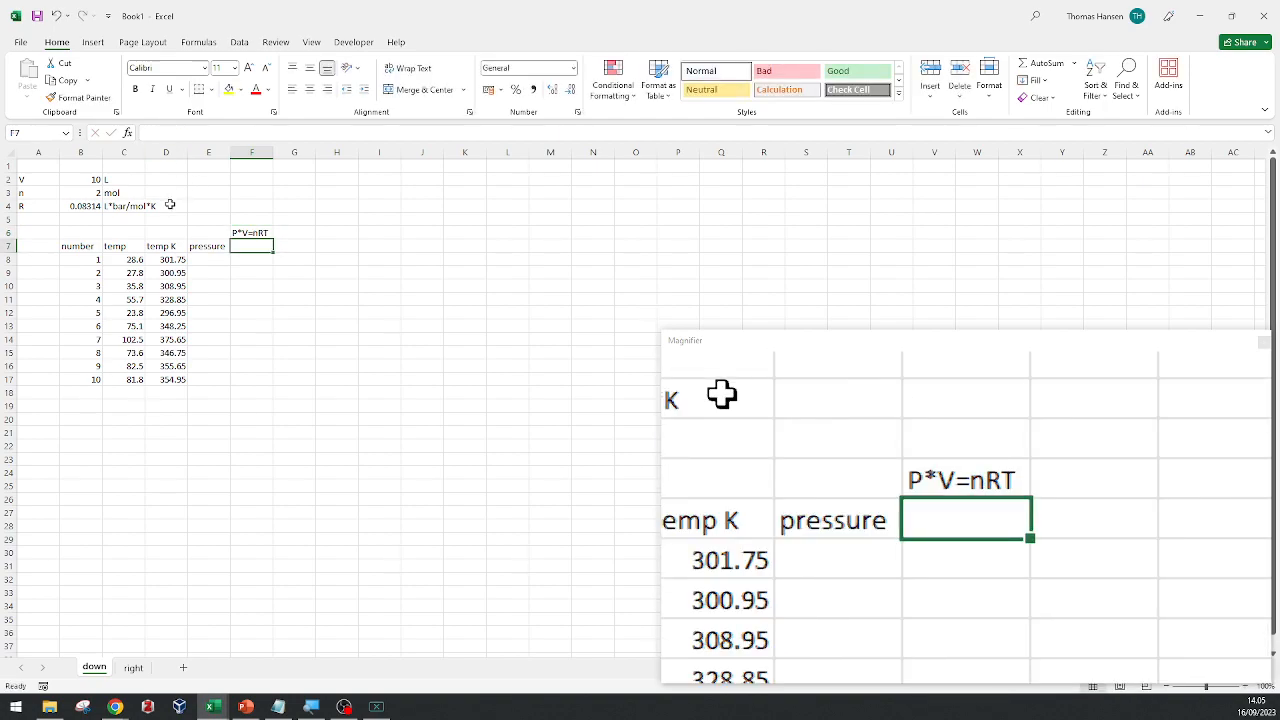
Enter the rearranged gas law P=nRT/V as text in F7, beside the pressure header.
{"action": "type", "text": "P="}
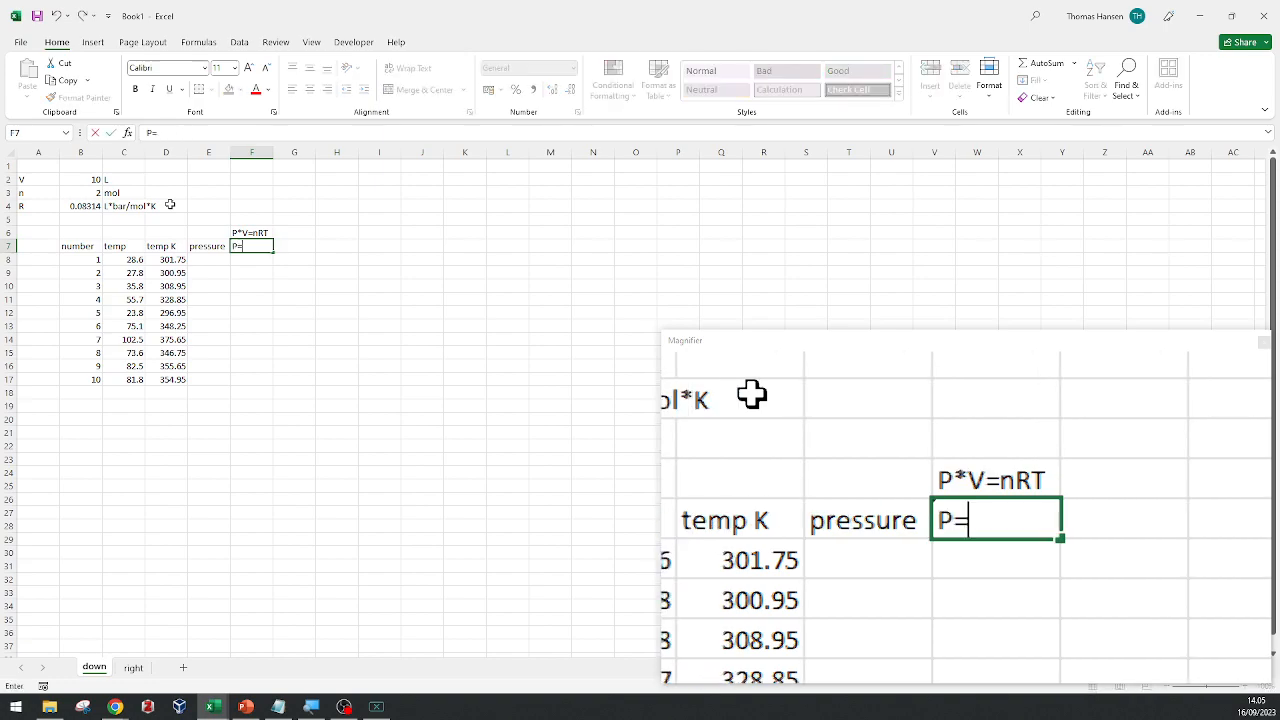
{"action": "type", "text": "n"}
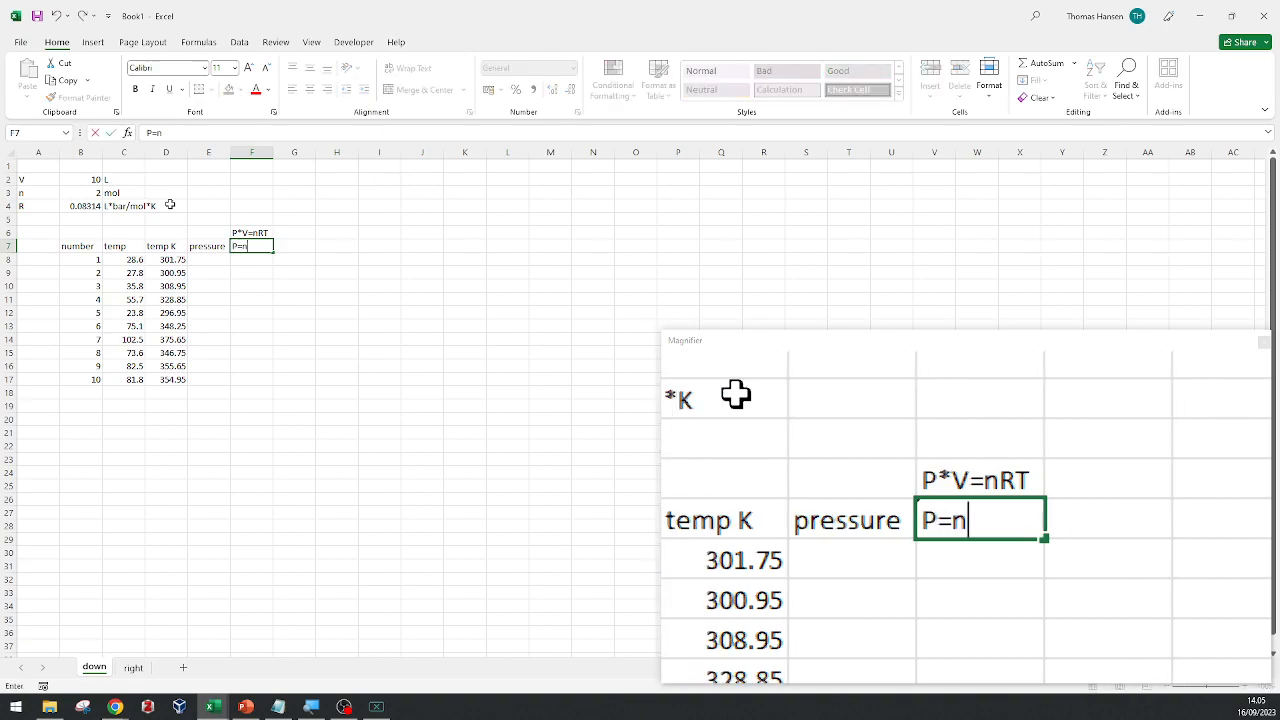
{"action": "type", "text": "RT/V"}
{"action": "key", "text": "Return"}
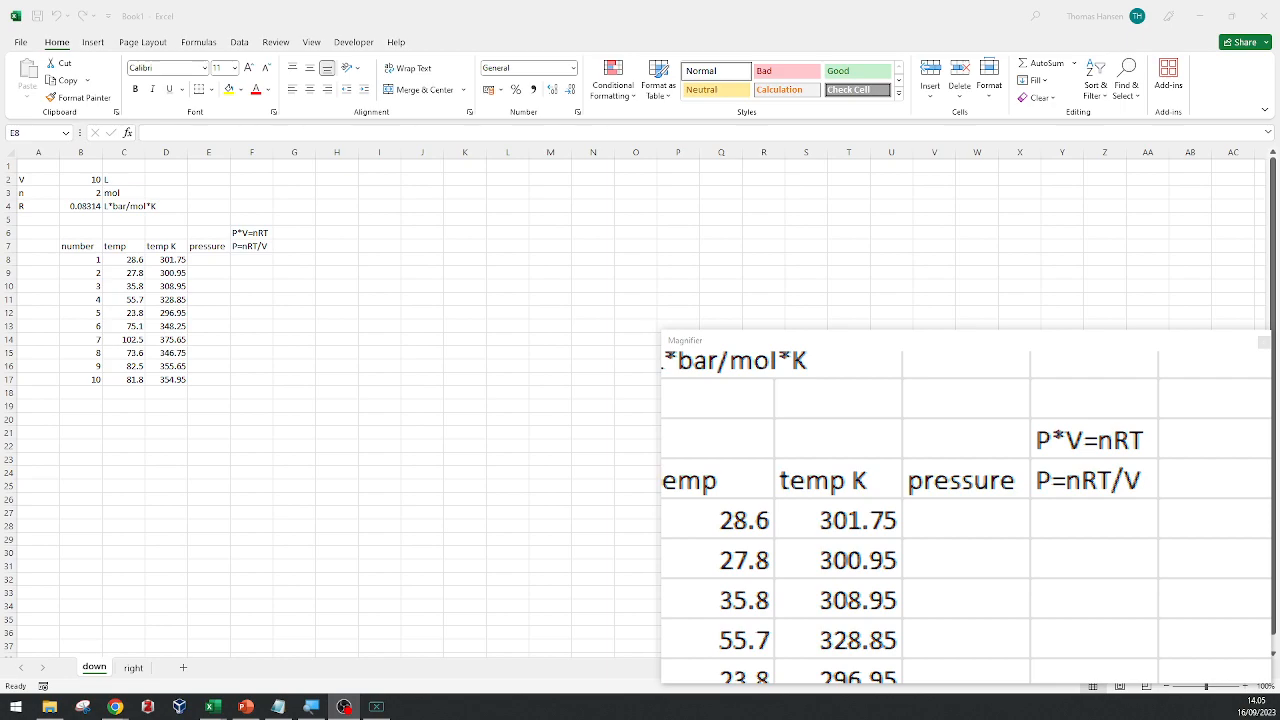
{"action": "key", "text": "super+r"}
{"action": "type", "text": "chrome"}
{"action": "key", "text": "Return"}
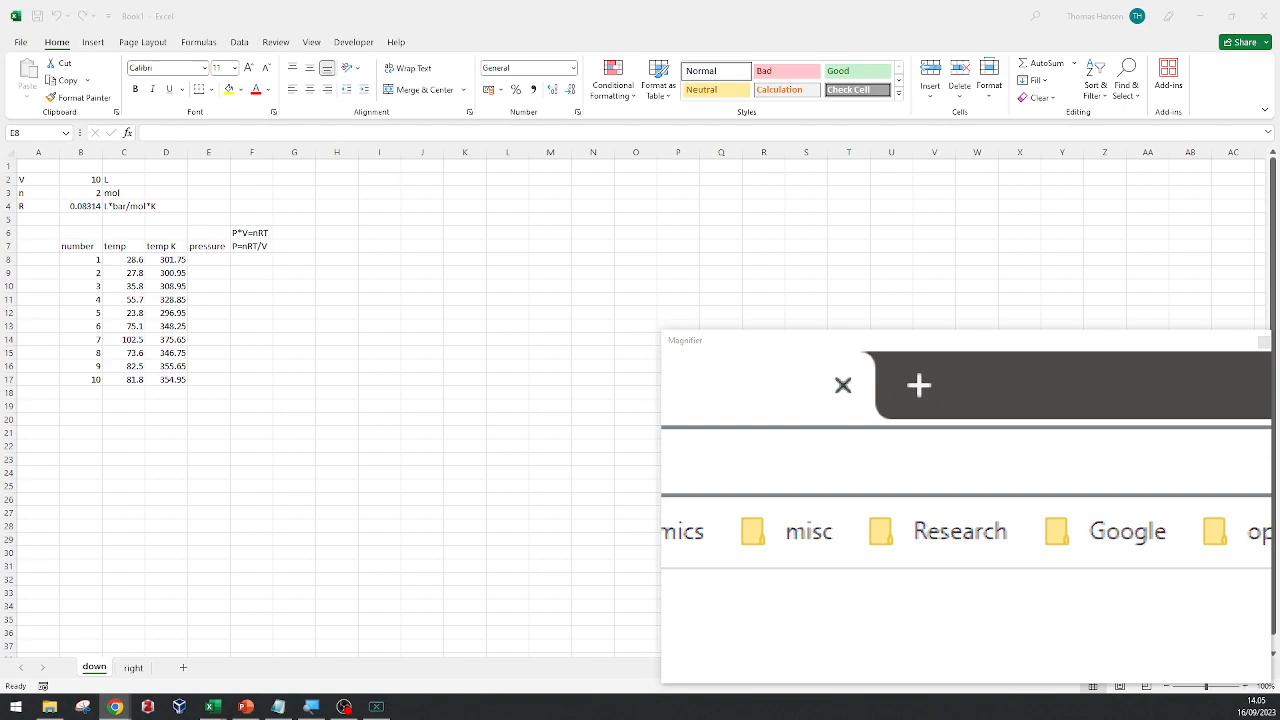
{"action": "type", "text": "twit"}
{"action": "key", "text": "Return"}
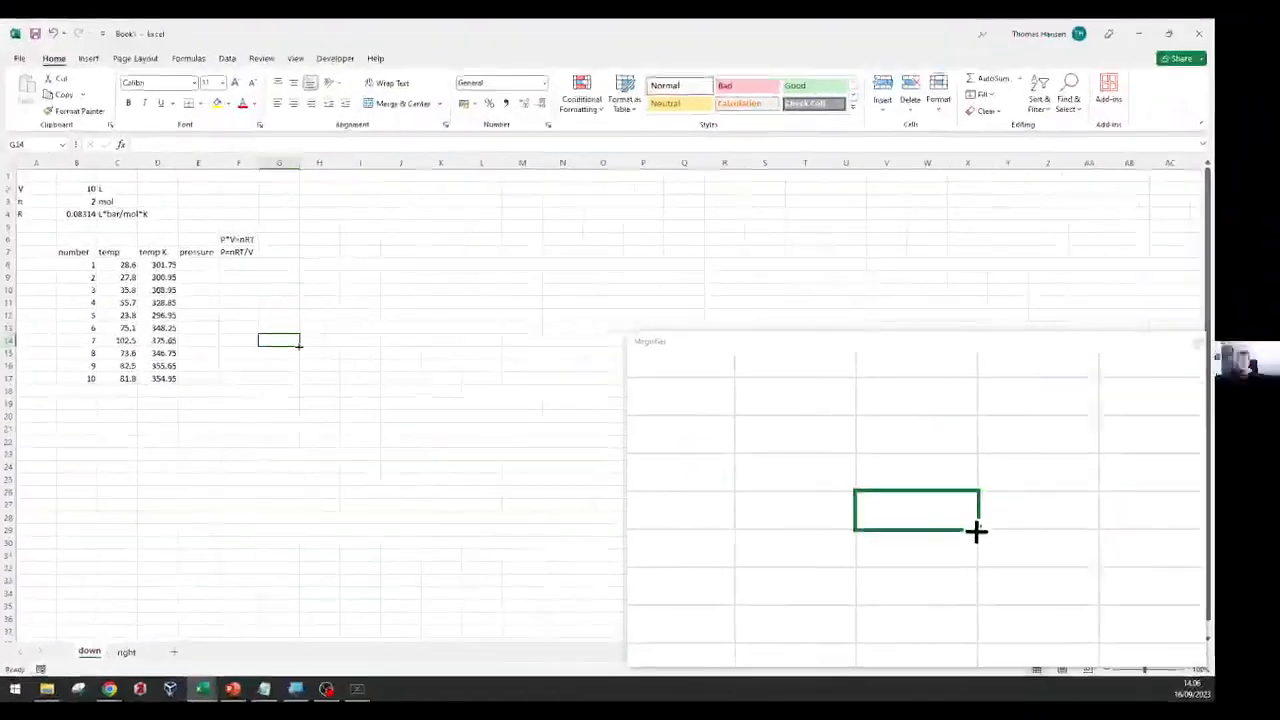
Enter the pressure formula =B3*B4*D8/B2 in E8 for the first table row.
{"action": "key", "text": "Up"}
{"action": "key", "text": "Up"}
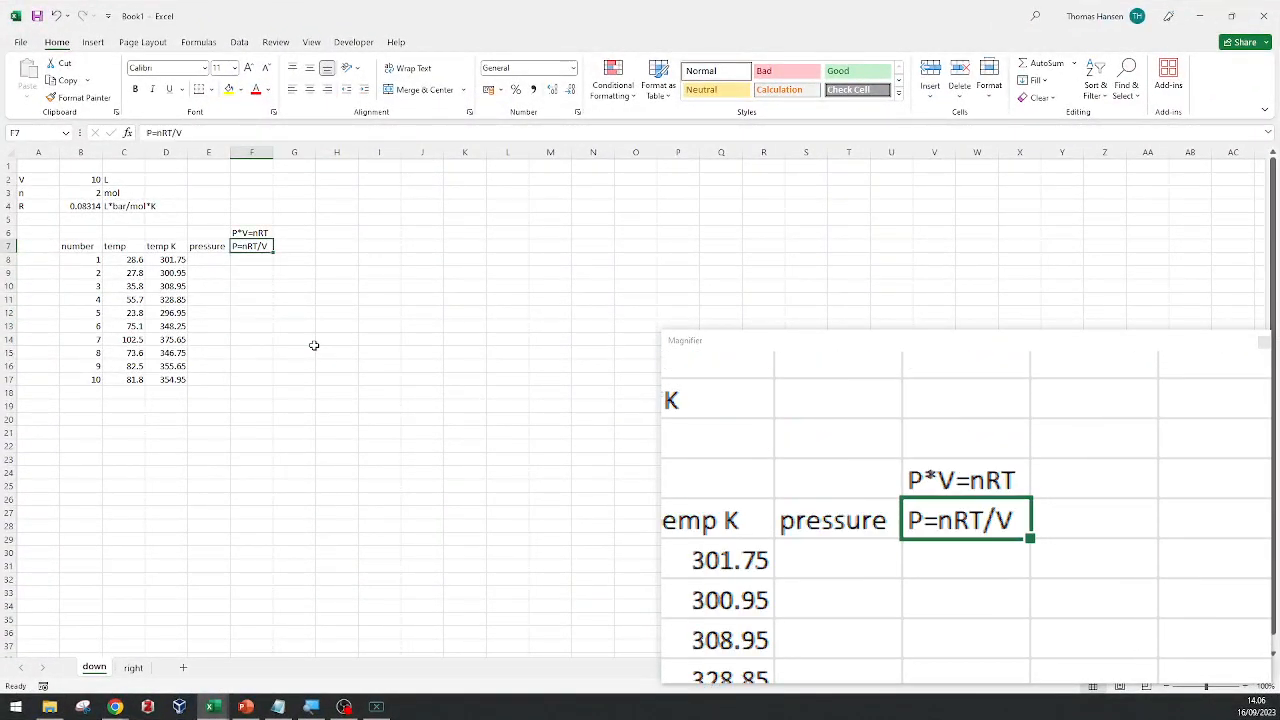
{"action": "key", "text": "Down"}
{"action": "key", "text": "Left"}
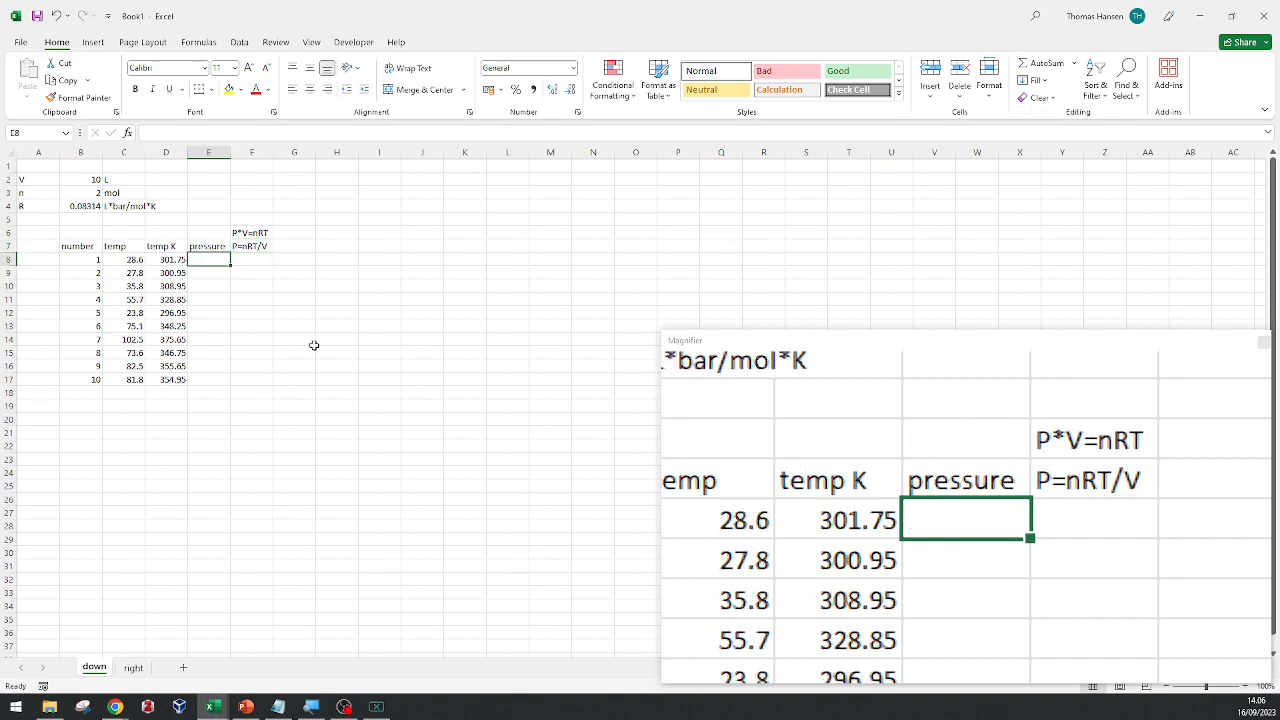
{"action": "type", "text": "="}
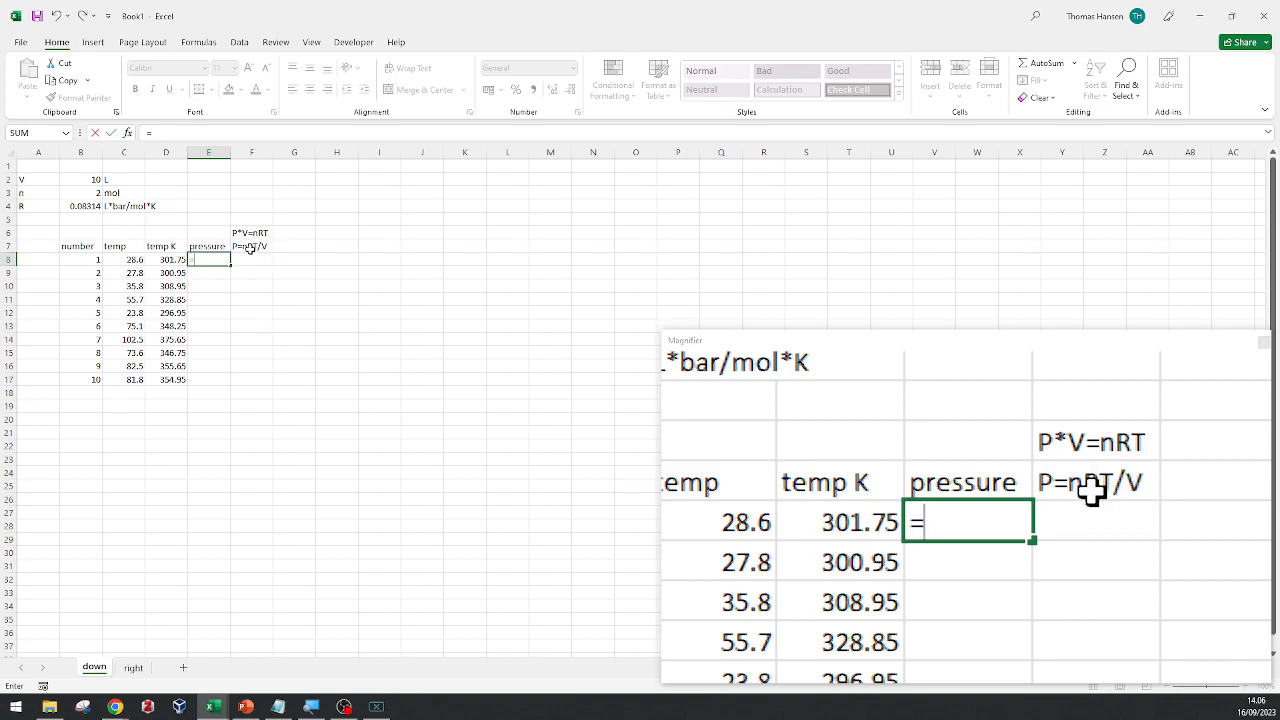
{"action": "left_click", "coordinate": [86, 191]}
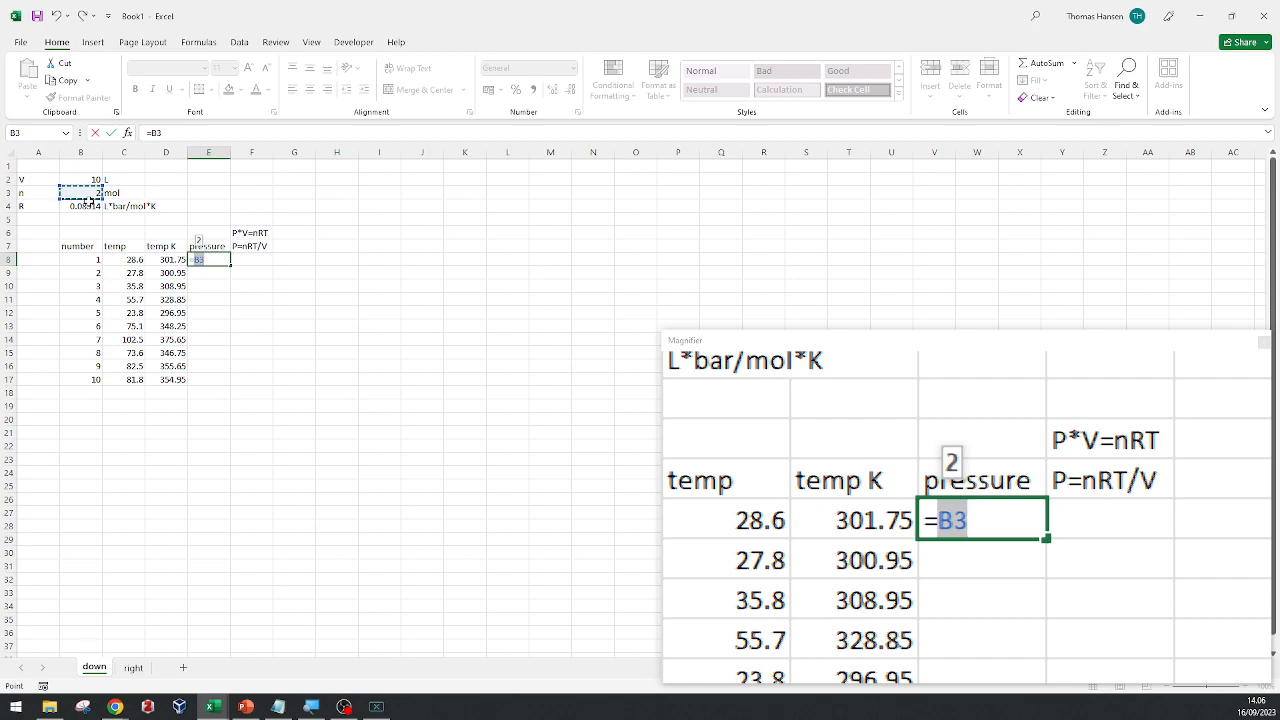
{"action": "type", "text": "*"}
{"action": "left_click", "coordinate": [83, 206]}
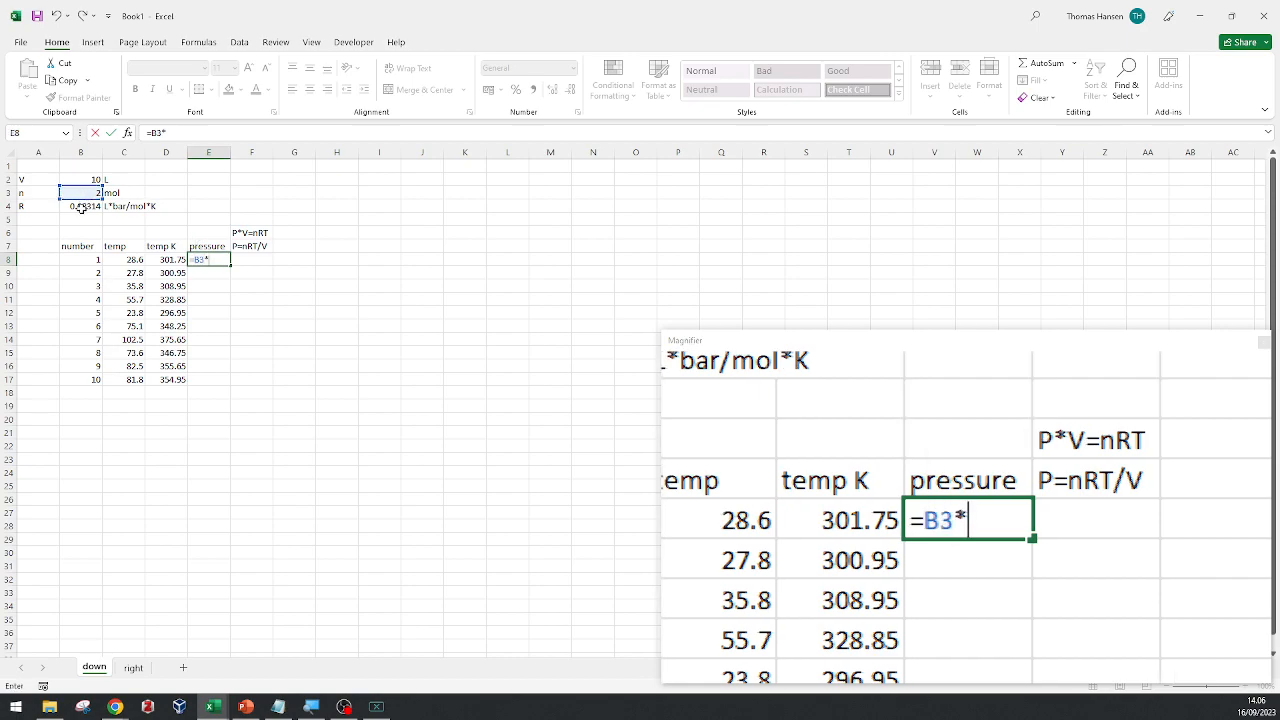
{"action": "type", "text": "*"}
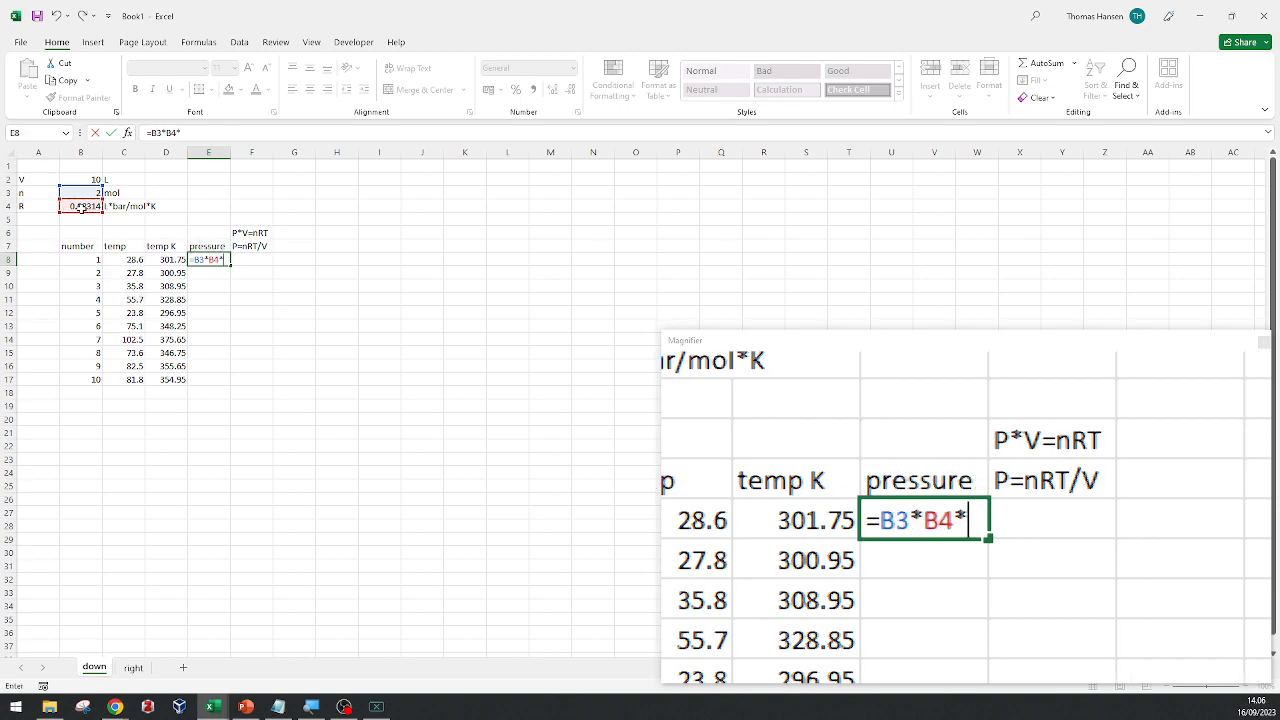
{"action": "left_click", "coordinate": [166, 260]}
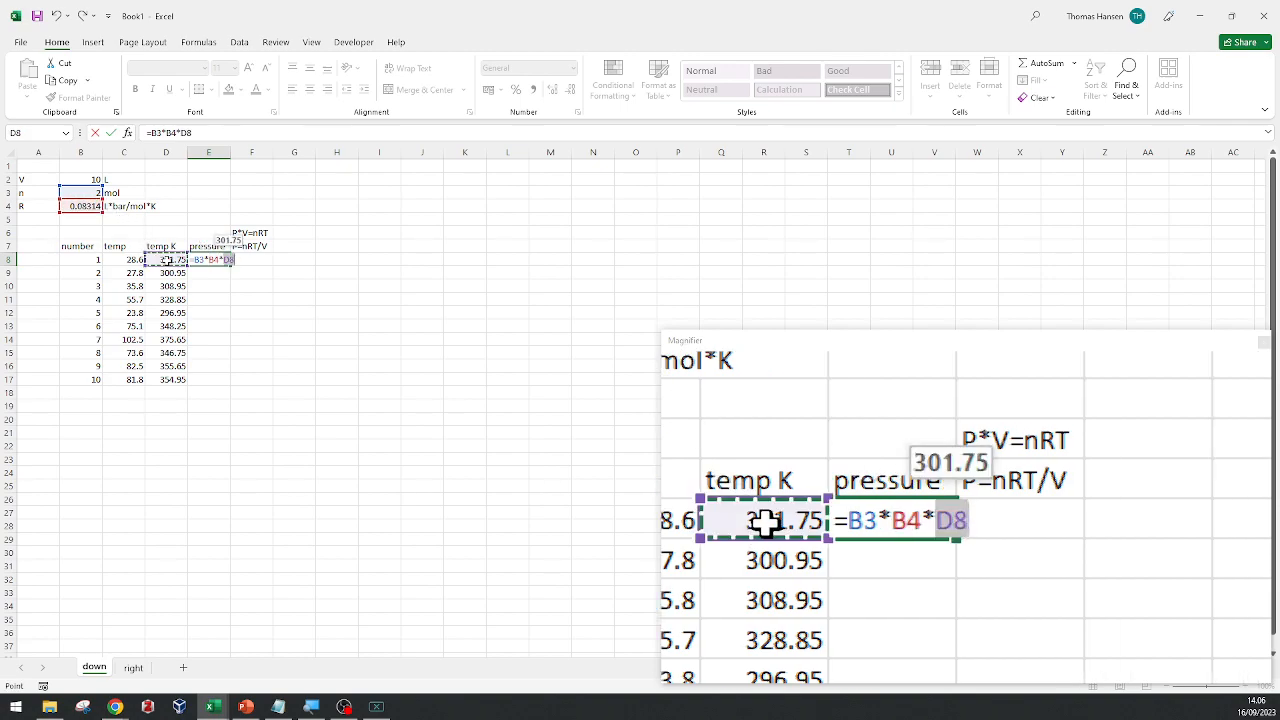
{"action": "type", "text": "/"}
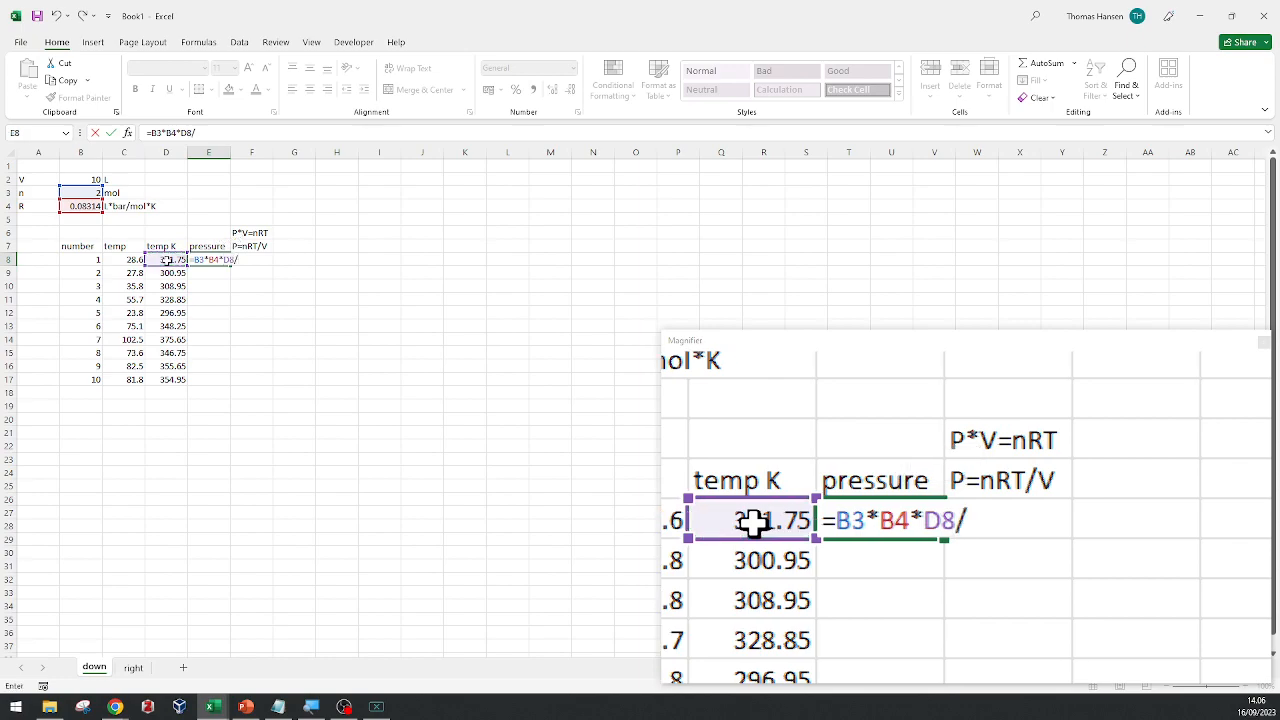
{"action": "left_click", "coordinate": [84, 179]}
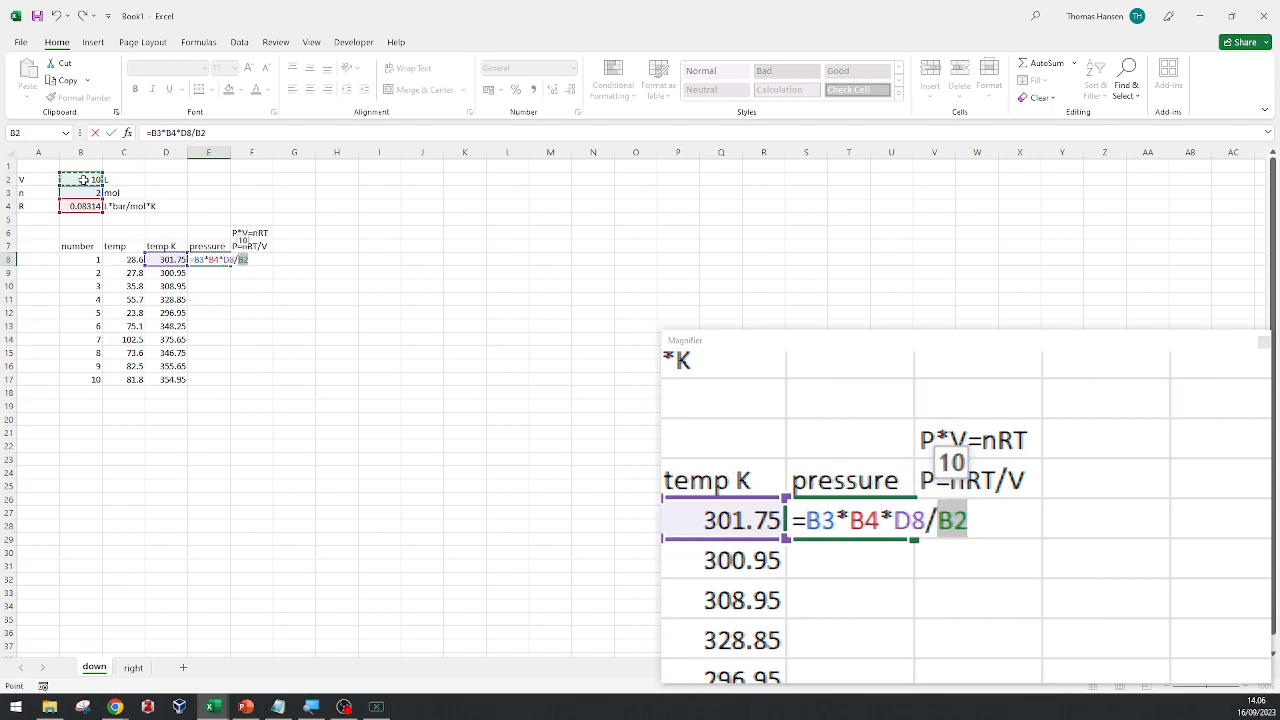
{"action": "key", "text": "Return"}
{"action": "key", "text": "Up"}
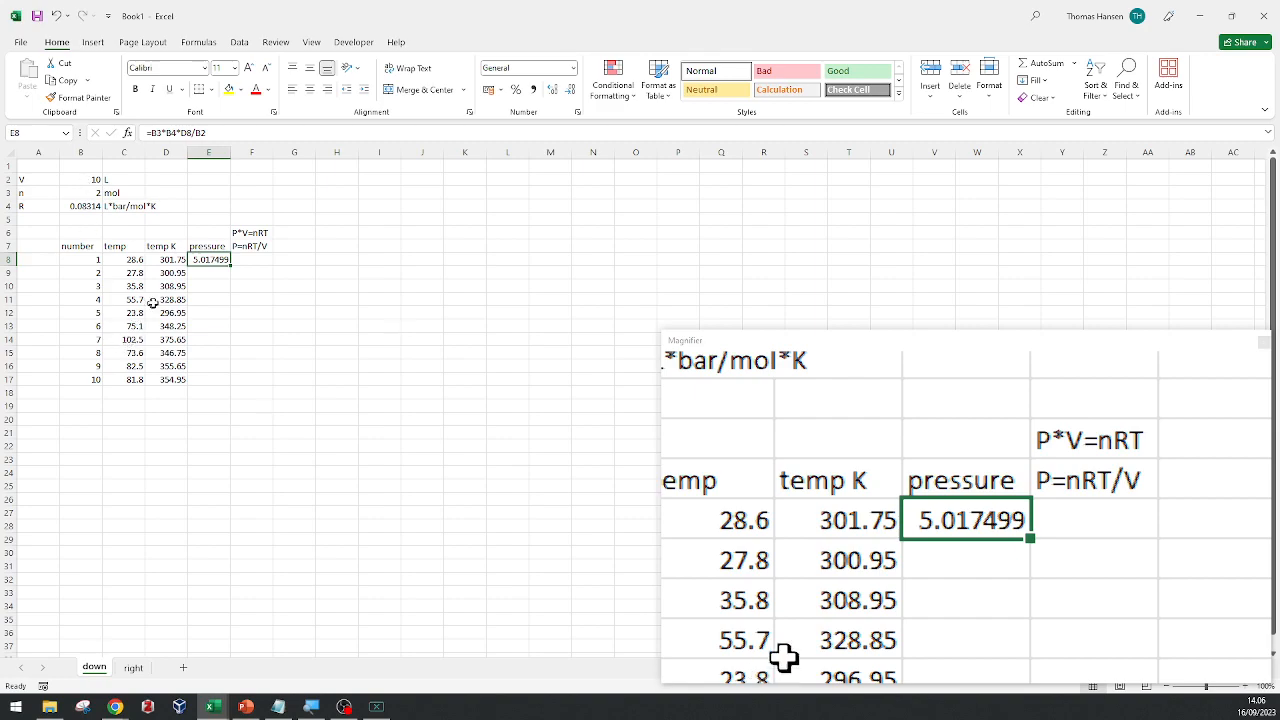
Try to fill the relative pressure formula from E8 down to E10.
{"action": "left_click_drag", "start_coordinate": [229, 265], "coordinate": [221, 290]}
{"action": "left_click", "coordinate": [208, 260]}
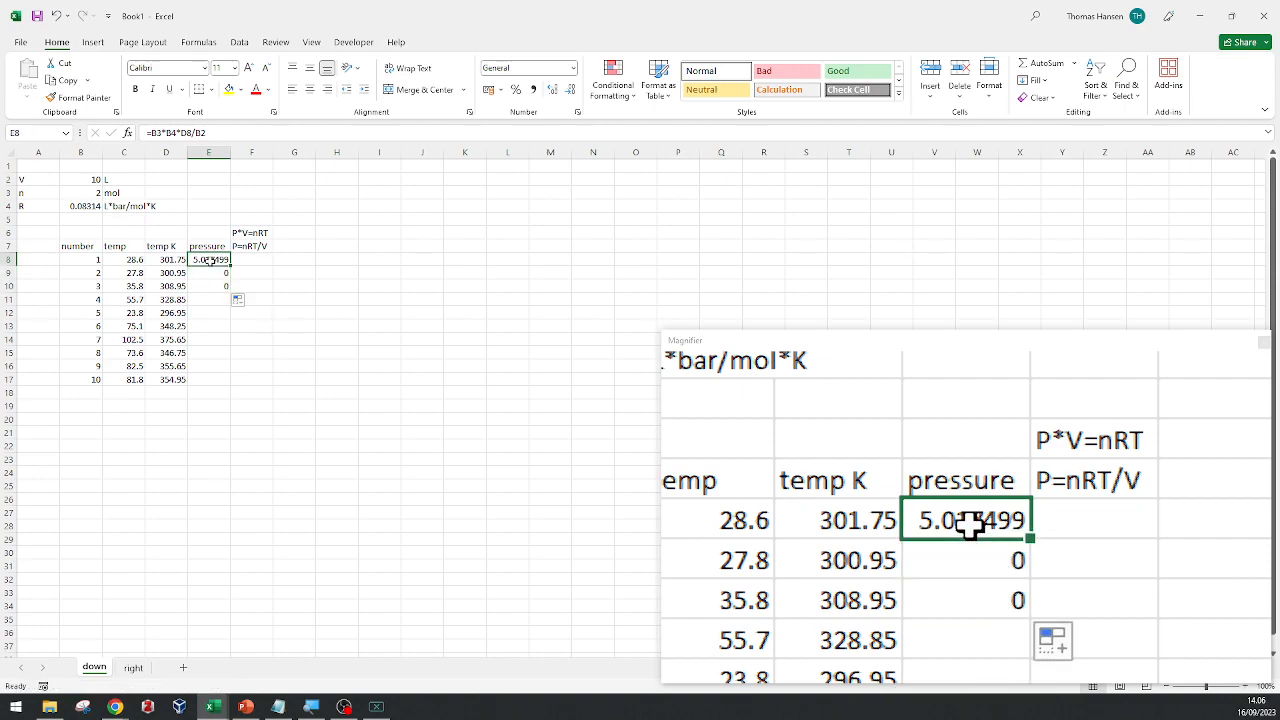
Reduce the screen Magnifier's zoom to show more of the worksheet around the constants and table.
{"action": "key", "text": "ctrl+Home"}
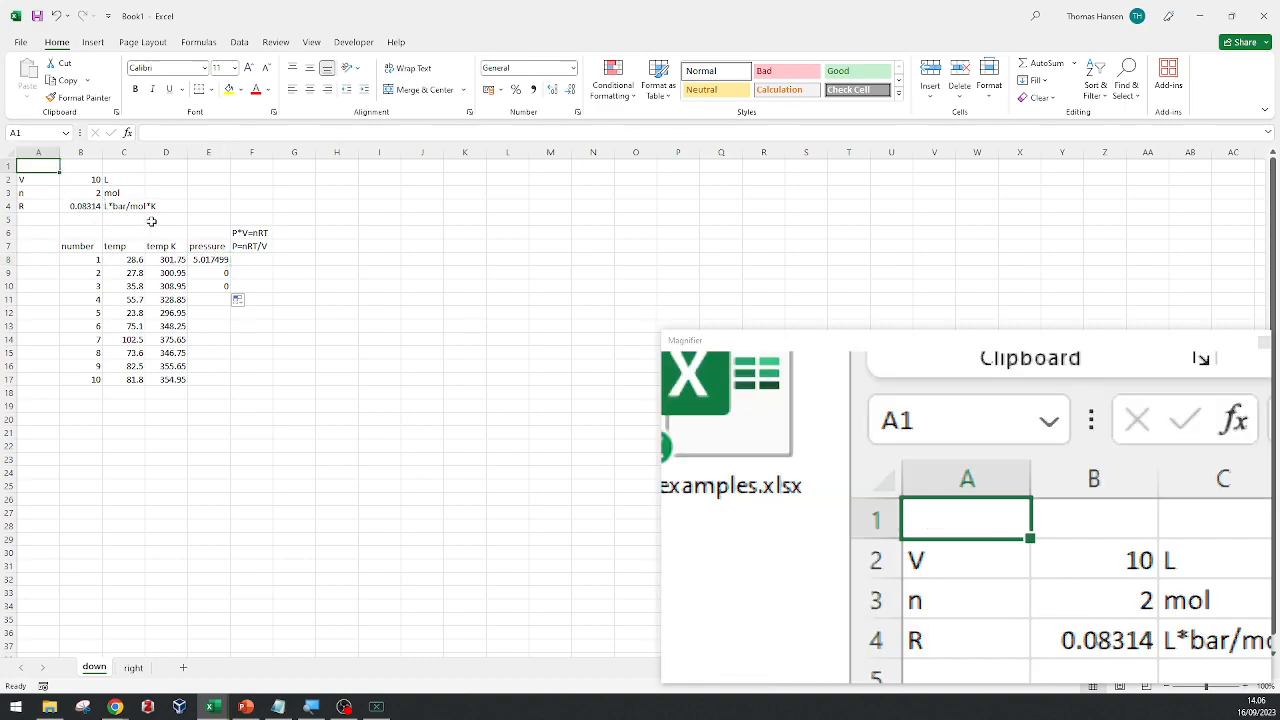
{"action": "left_click", "coordinate": [160, 220]}
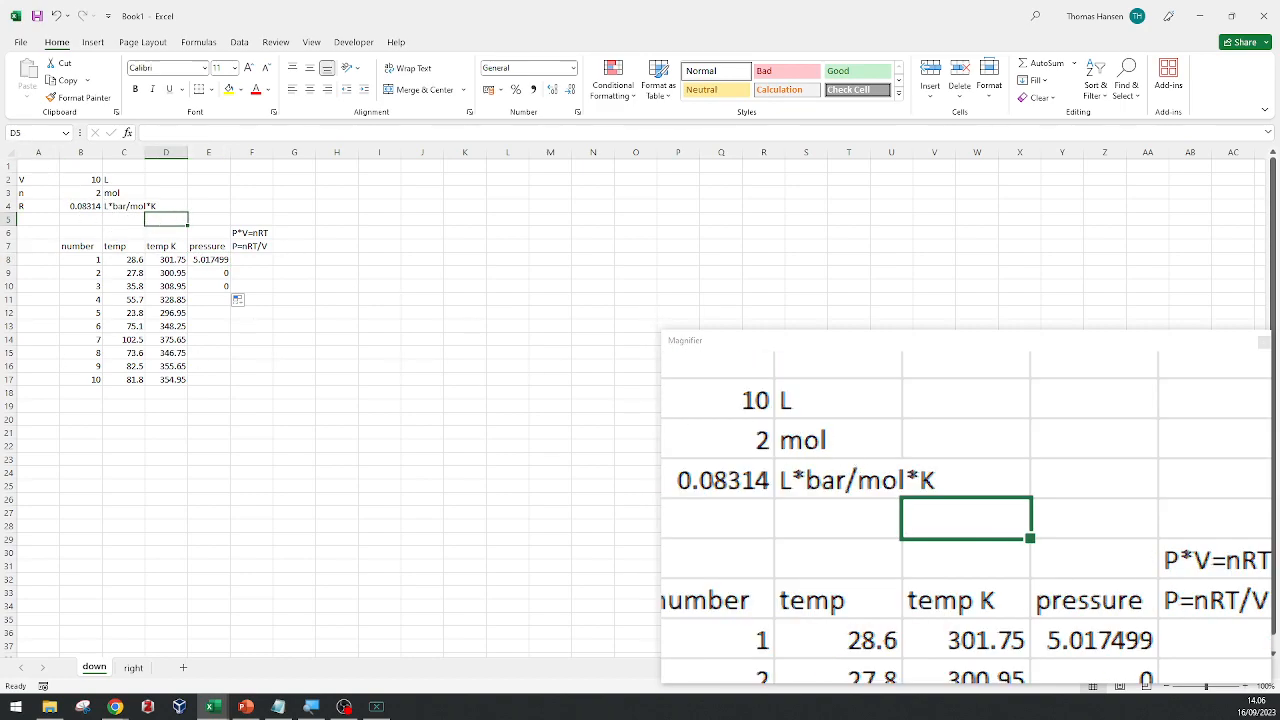
{"action": "key", "text": "super+minus"}
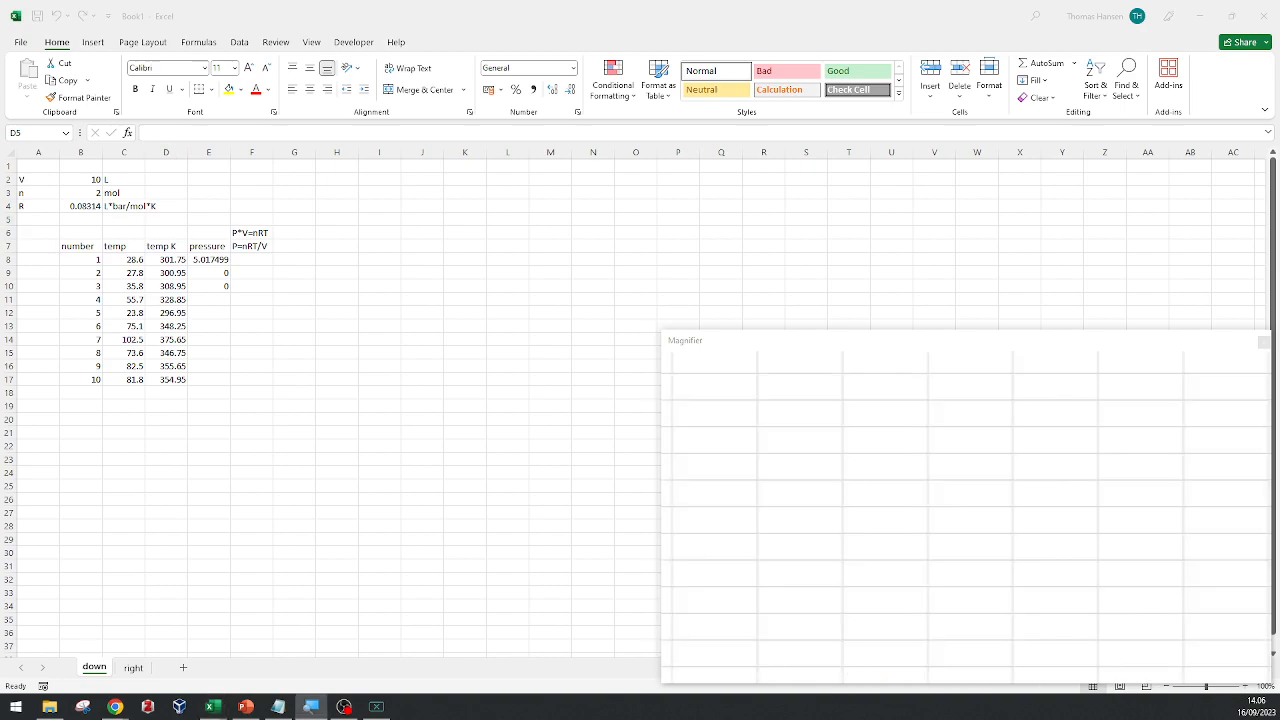
{"action": "left_click_drag", "start_coordinate": [250, 339], "coordinate": [212, 337]}
{"action": "left_click", "coordinate": [127, 235]}
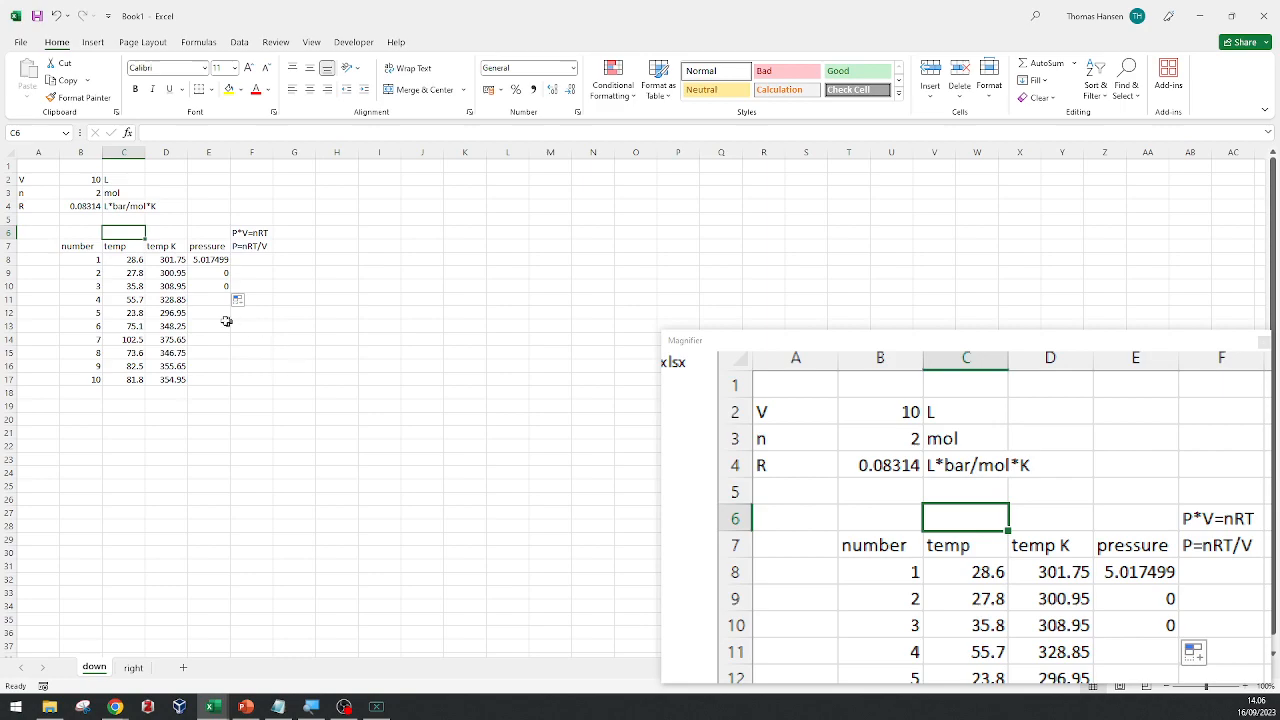
Examine which cells the copied pressure formula in E9 refers to, compared with the constants V, n and R.
{"action": "left_click", "coordinate": [218, 271]}
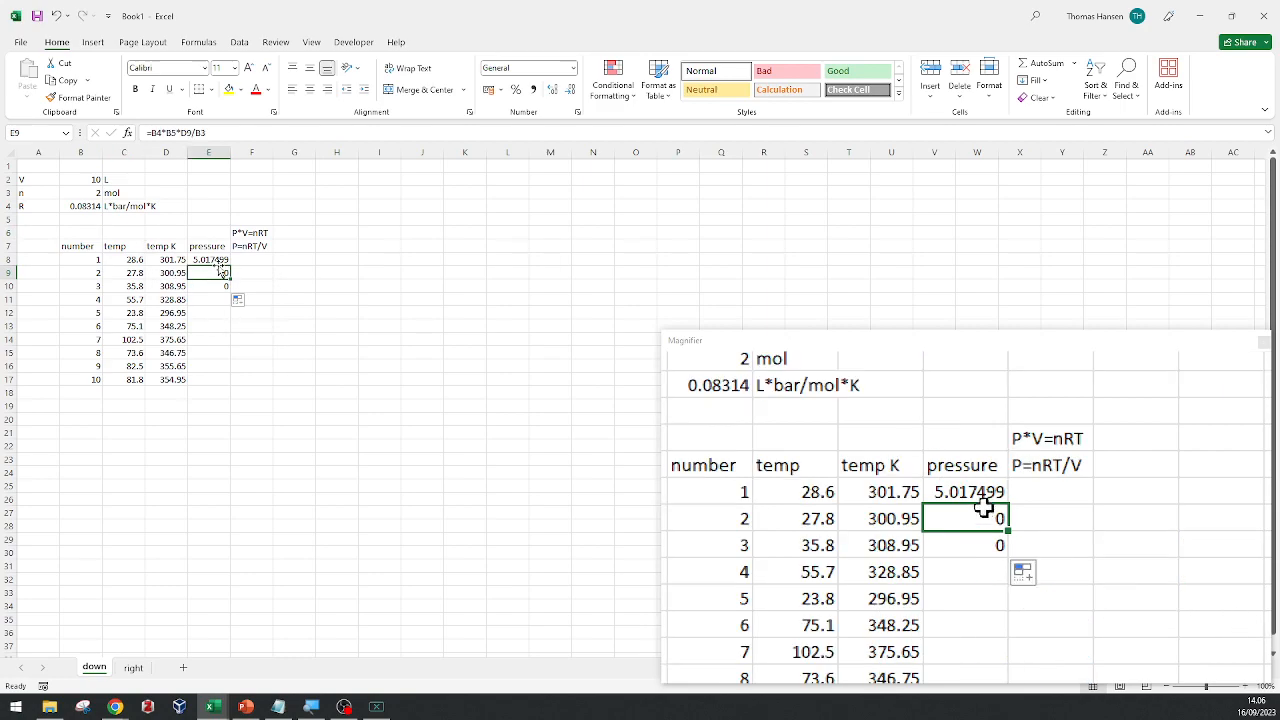
{"action": "left_click", "coordinate": [246, 131]}
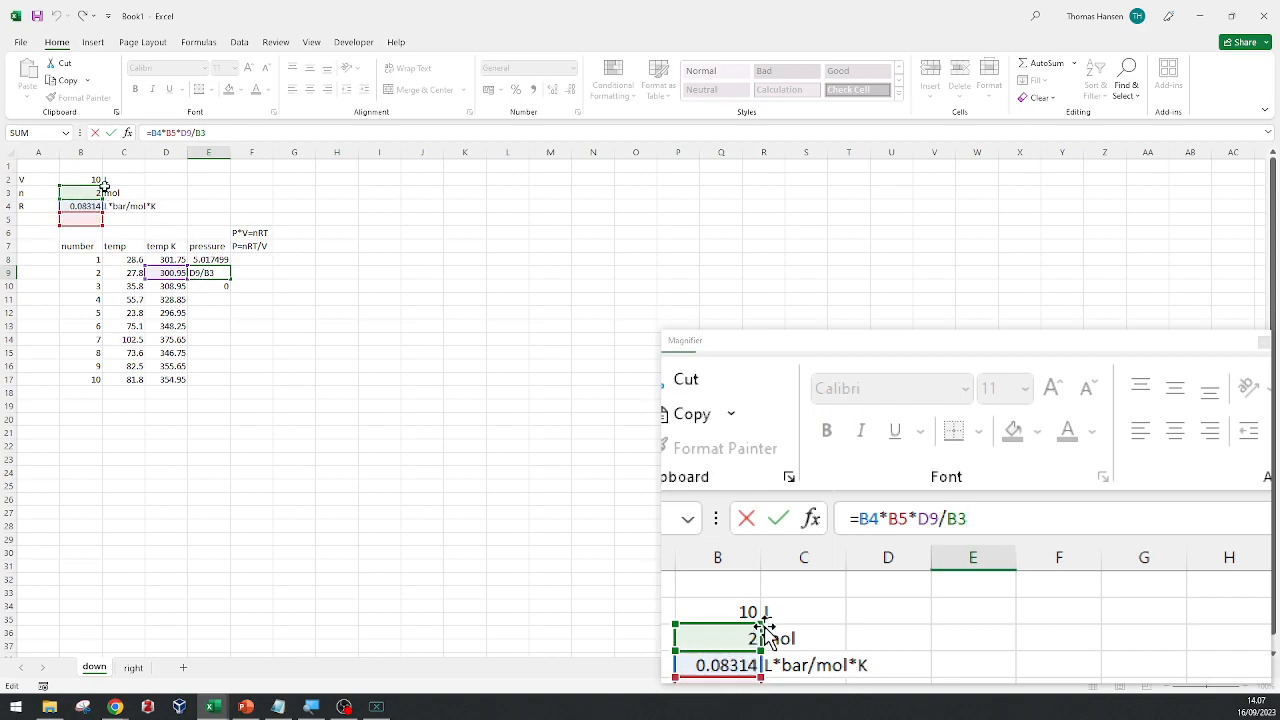
{"action": "scroll", "coordinate": [90, 208], "scroll_direction": "down", "scroll_amount": 1}
{"action": "scroll", "coordinate": [90, 208], "scroll_direction": "up", "scroll_amount": 1}
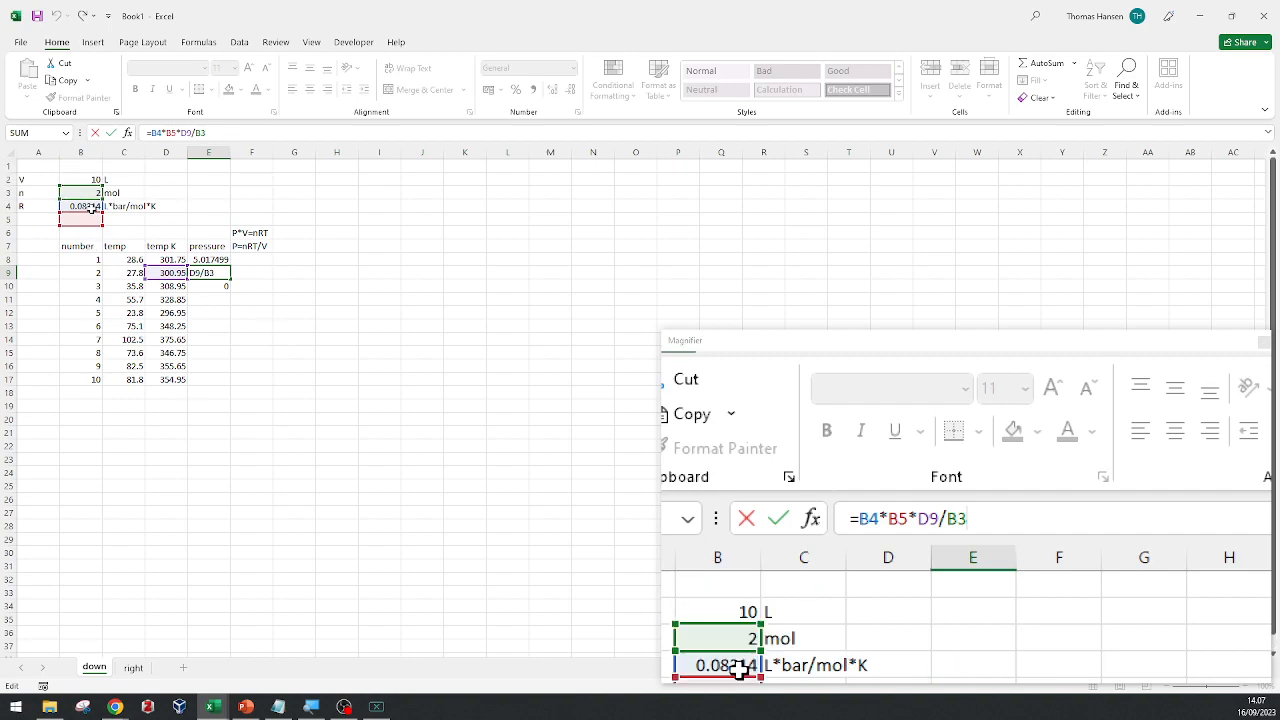
{"action": "scroll", "coordinate": [110, 195], "scroll_direction": "down", "scroll_amount": 1}
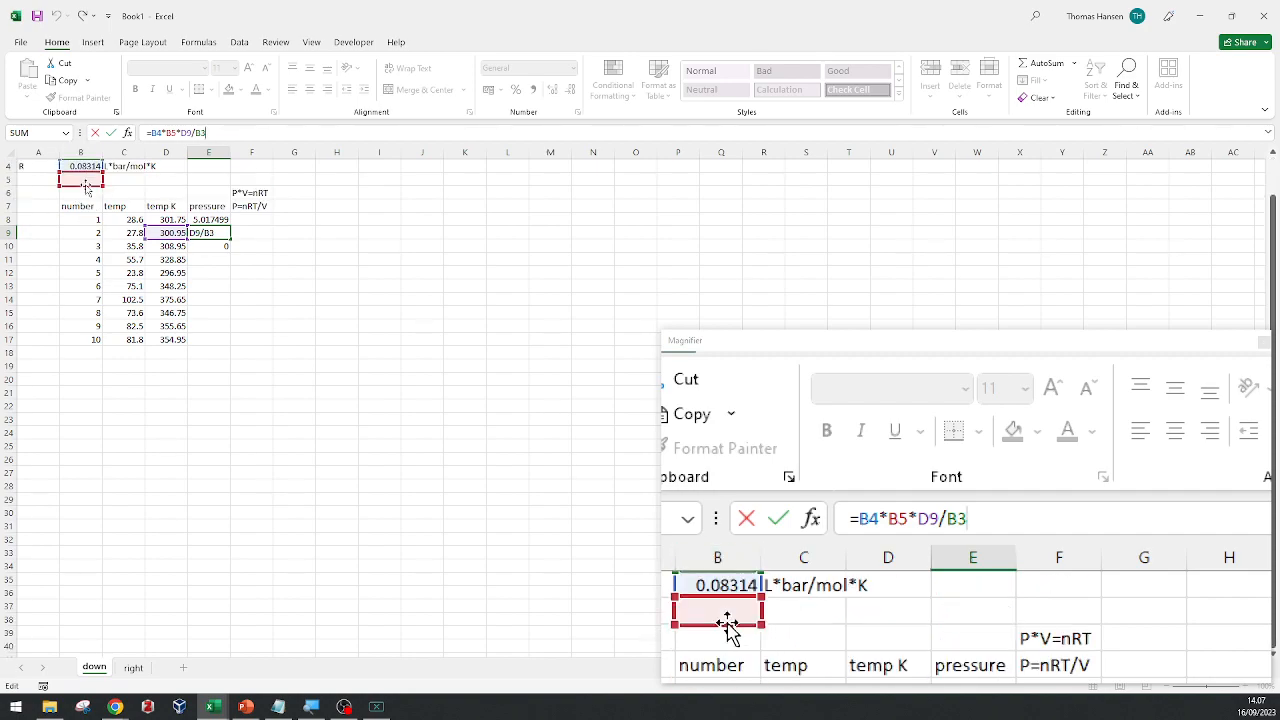
{"action": "scroll", "coordinate": [86, 183], "scroll_direction": "up", "scroll_amount": 1}
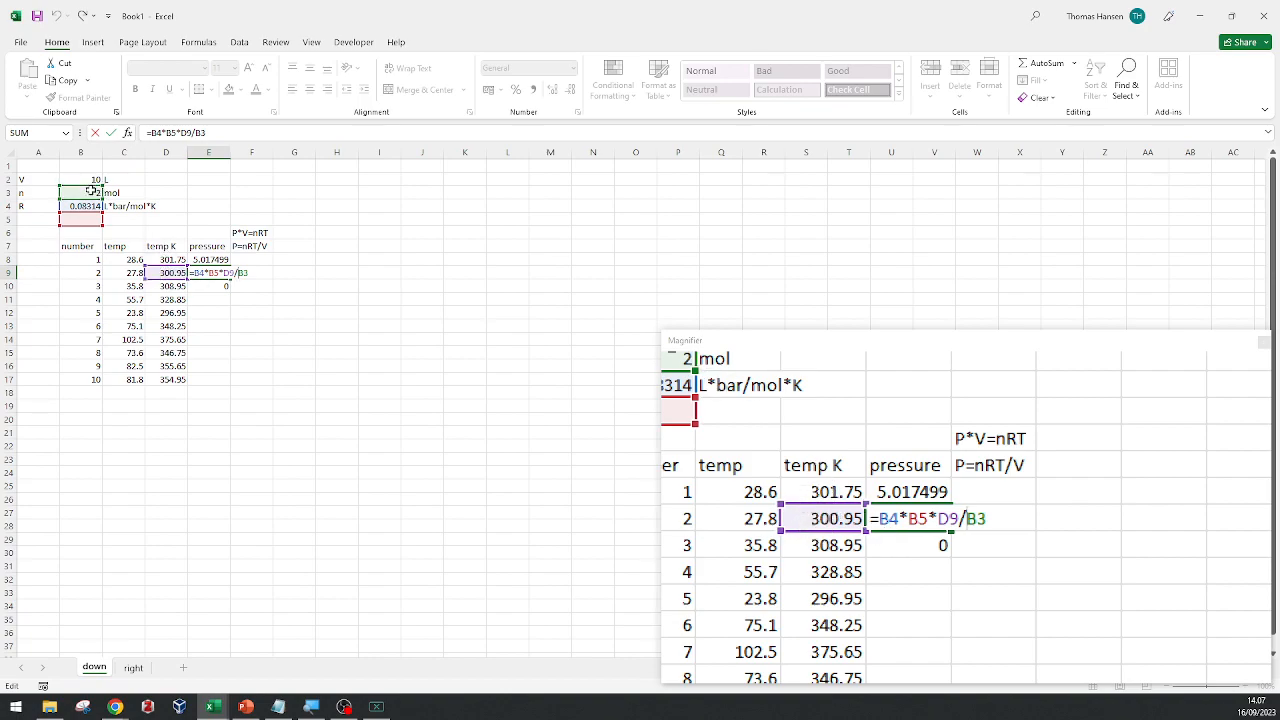
{"action": "left_click", "coordinate": [209, 260]}
{"action": "key", "text": "Escape"}
Lock the rows of the three constants in the E8 pressure formula so it reads =B$3*B$4*D8/B$2.
{"action": "left_click", "coordinate": [212, 260]}
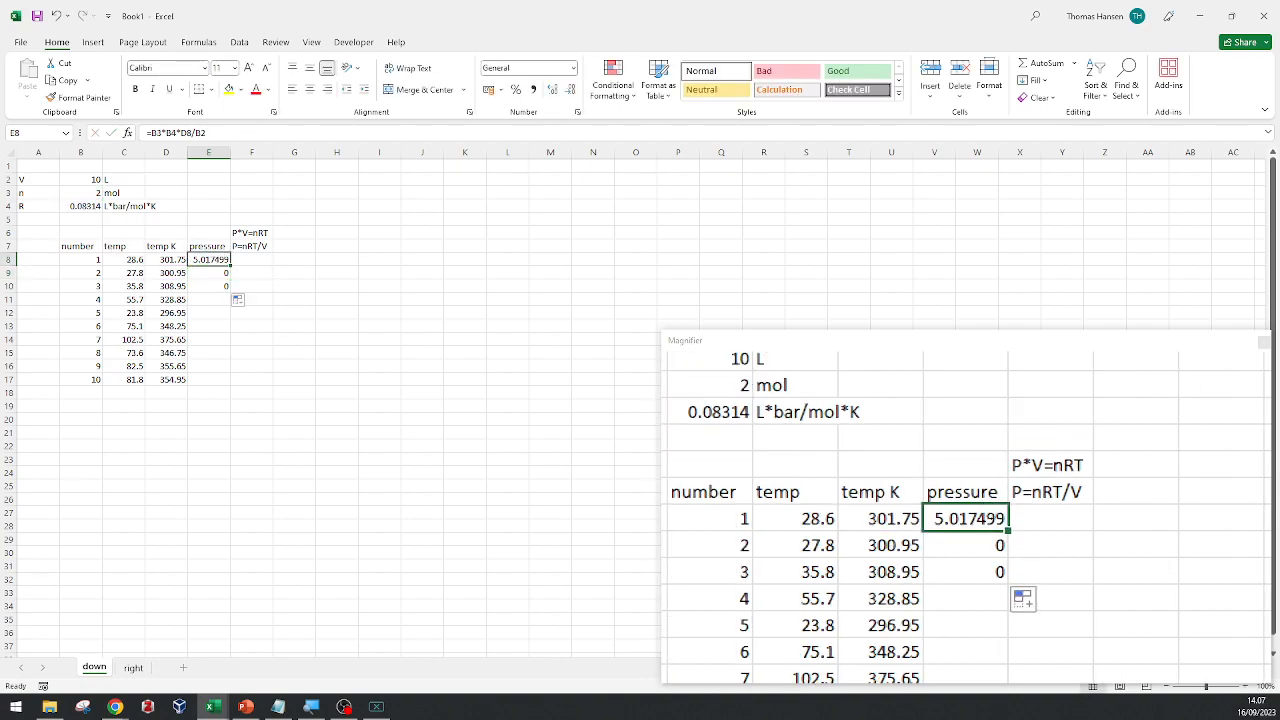
{"action": "left_click", "coordinate": [159, 133]}
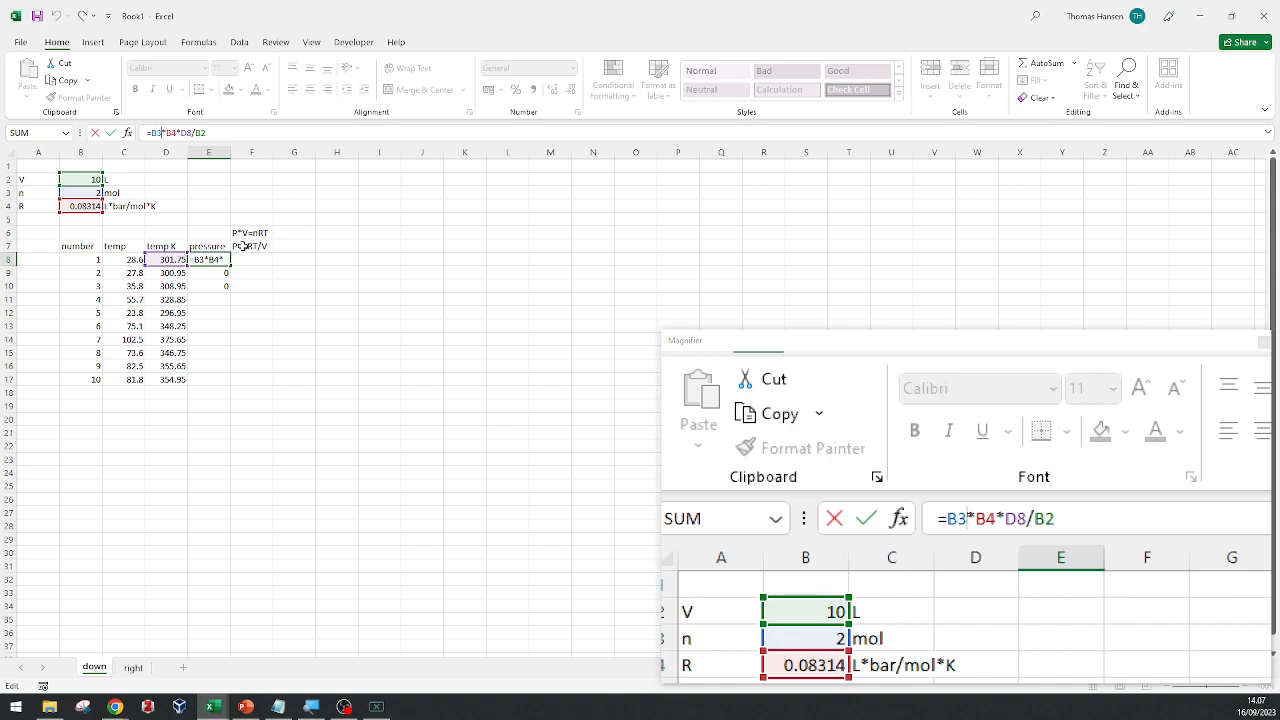
{"action": "key", "text": "F4"}
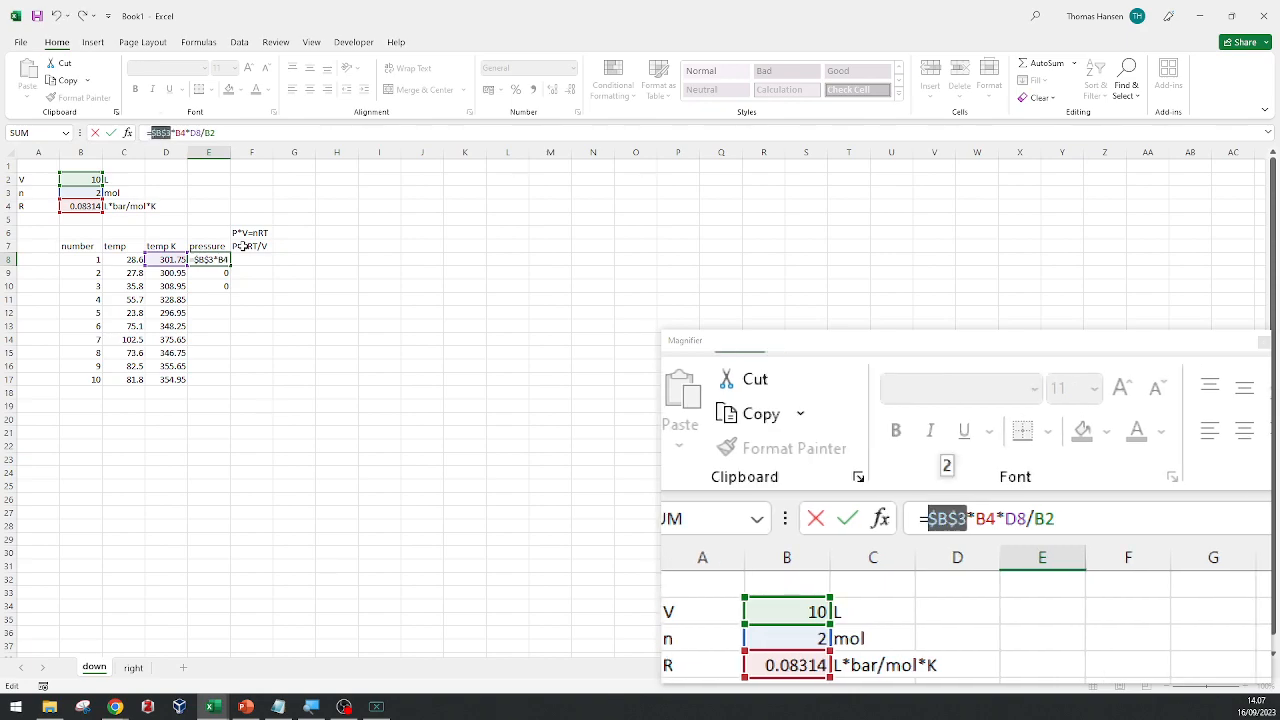
{"action": "key", "text": "F4"}
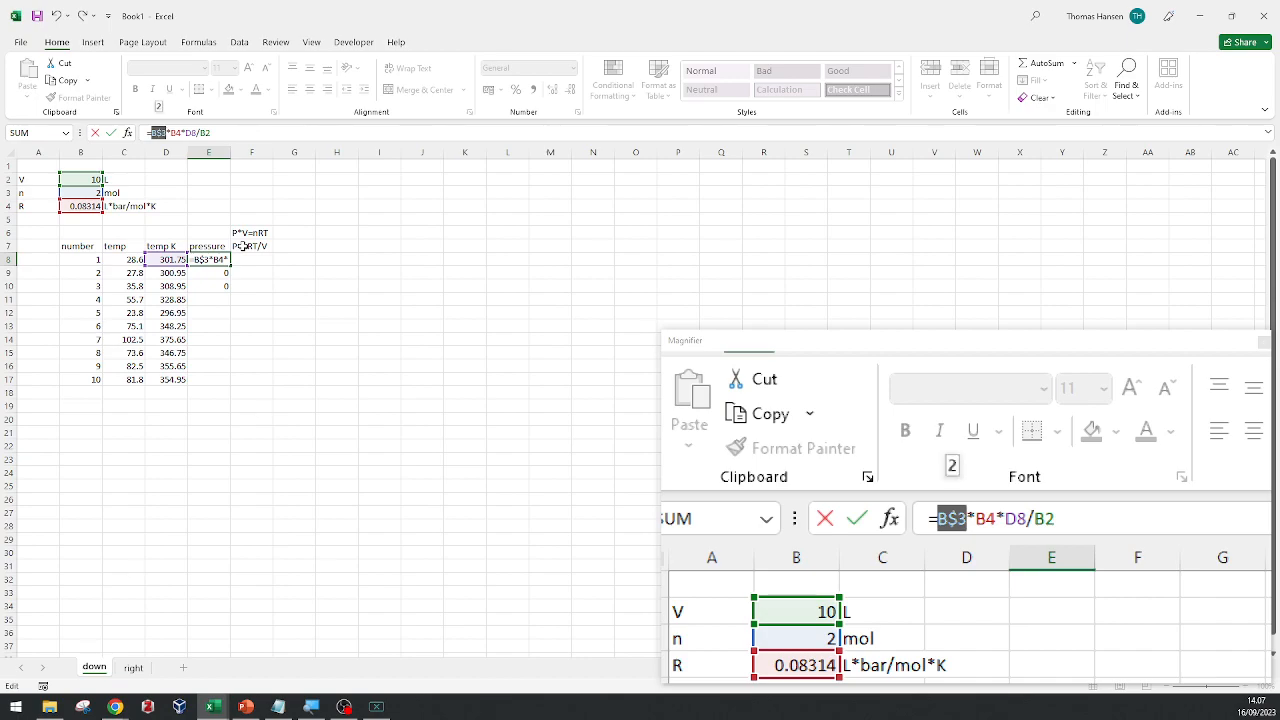
{"action": "key", "text": "Right"}
{"action": "key", "text": "Right"}
{"action": "key", "text": "Right"}
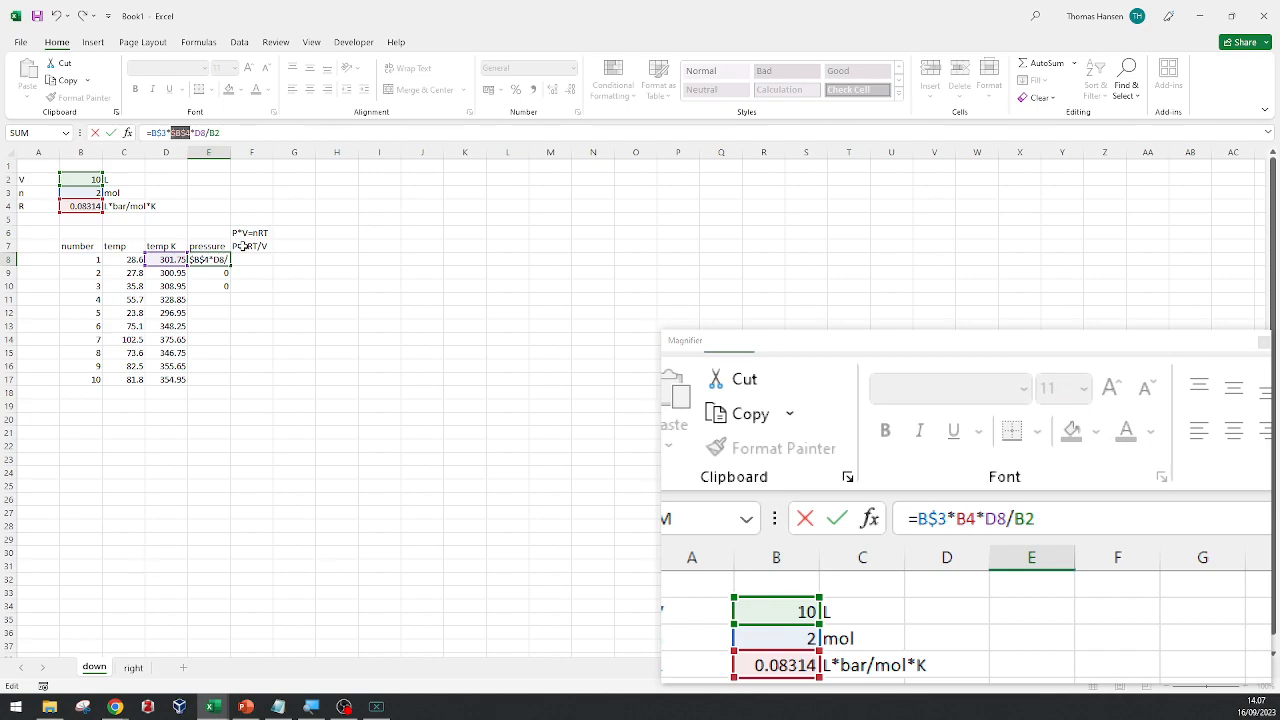
{"action": "key", "text": "F4"}
{"action": "key", "text": "F4"}
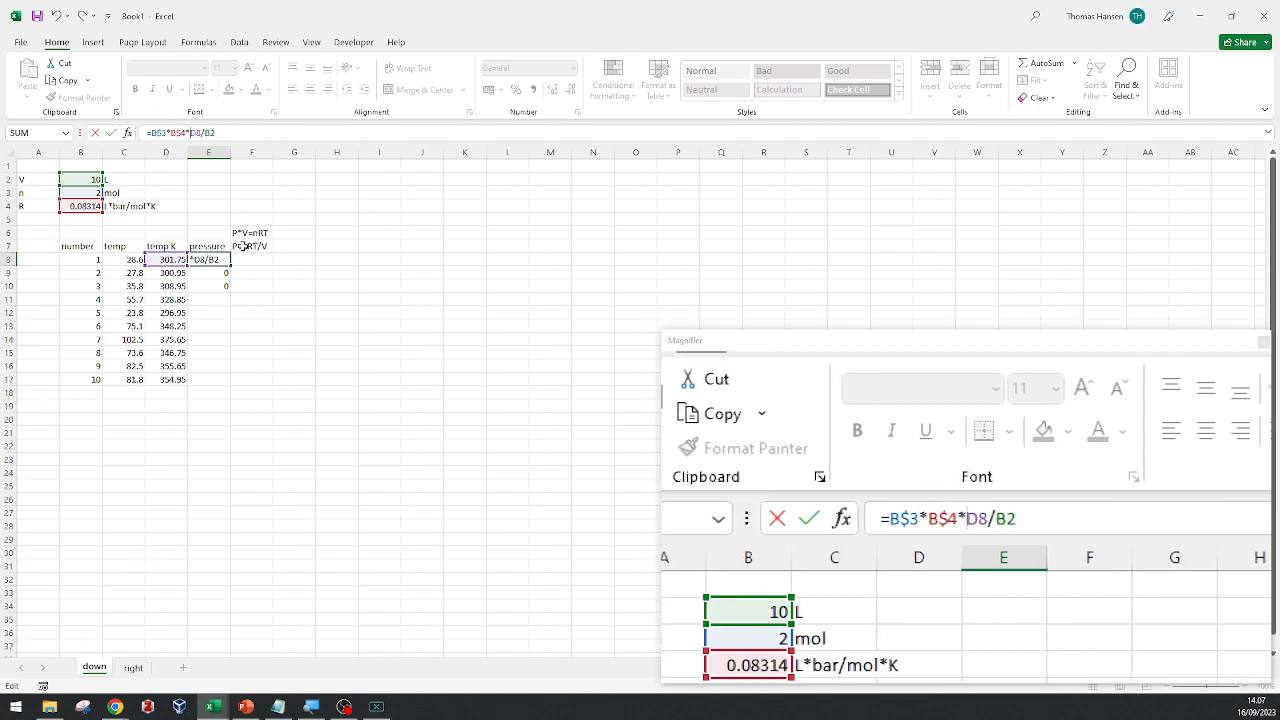
{"action": "key", "text": "F4"}
{"action": "key", "text": "F4"}
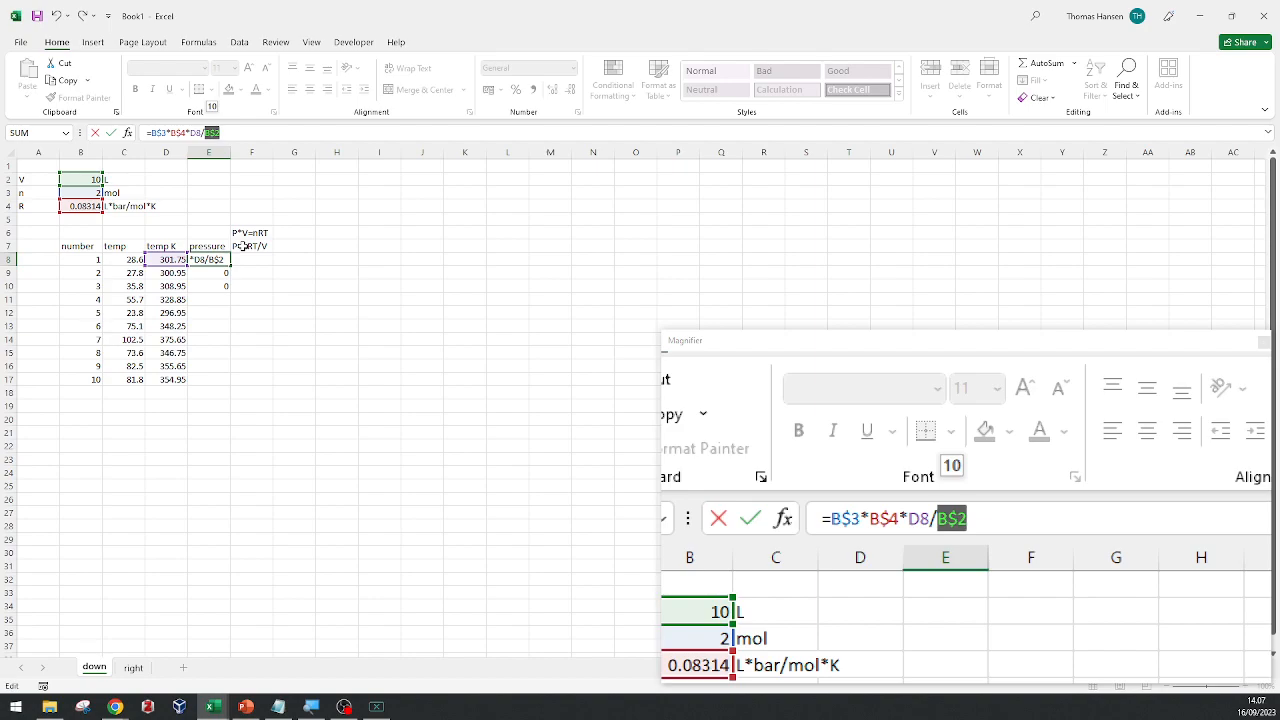
{"action": "key", "text": "ctrl+Return"}
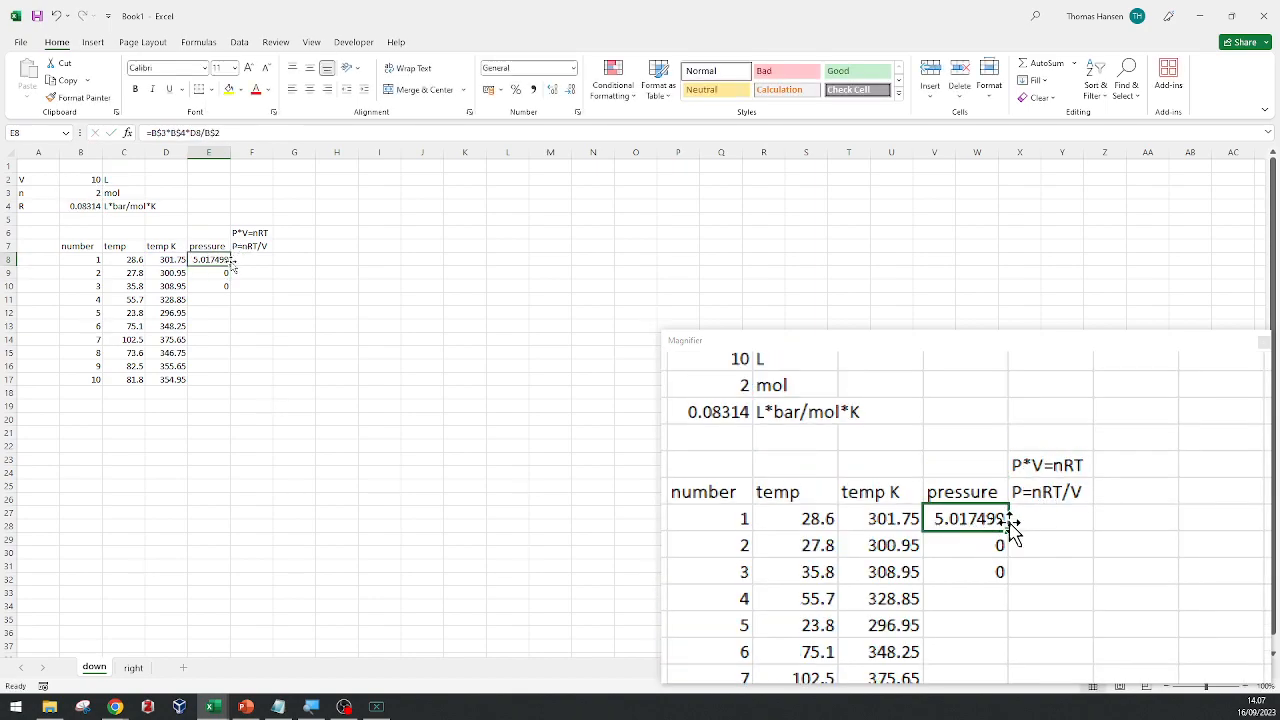
Fill the row-locked pressure formula from E8 down through E17 for all ten table rows.
{"action": "left_click_drag", "start_coordinate": [230, 266], "coordinate": [232, 291]}
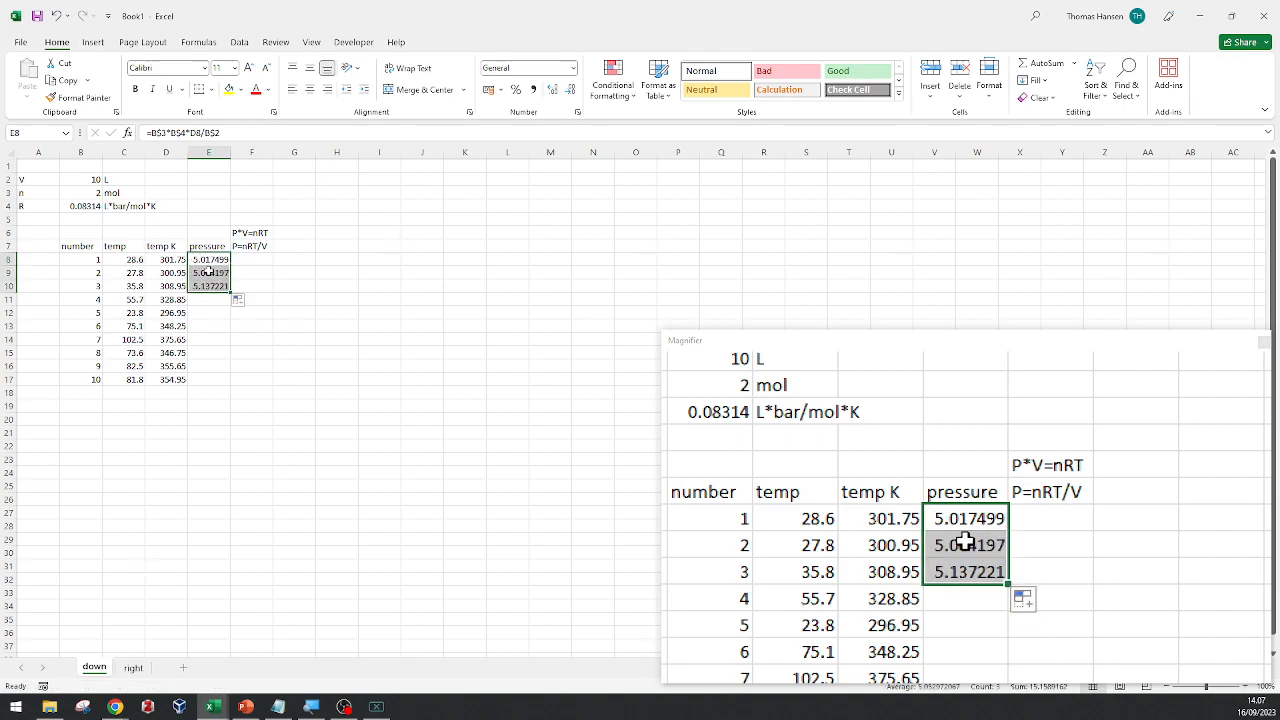
{"action": "double_click", "coordinate": [230, 291]}
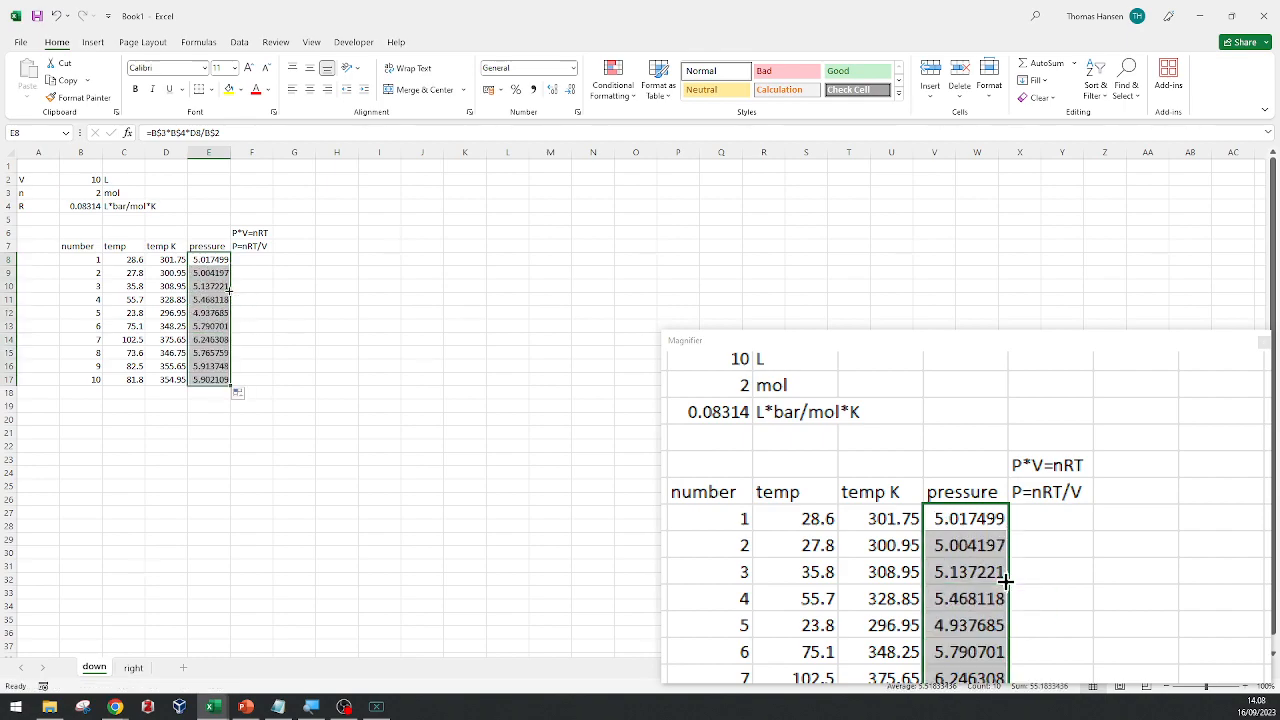
Compare the cell references in the pressure formulas of E8 and E11, checking the locked constants and the temperature reference.
{"action": "left_click", "coordinate": [205, 259]}
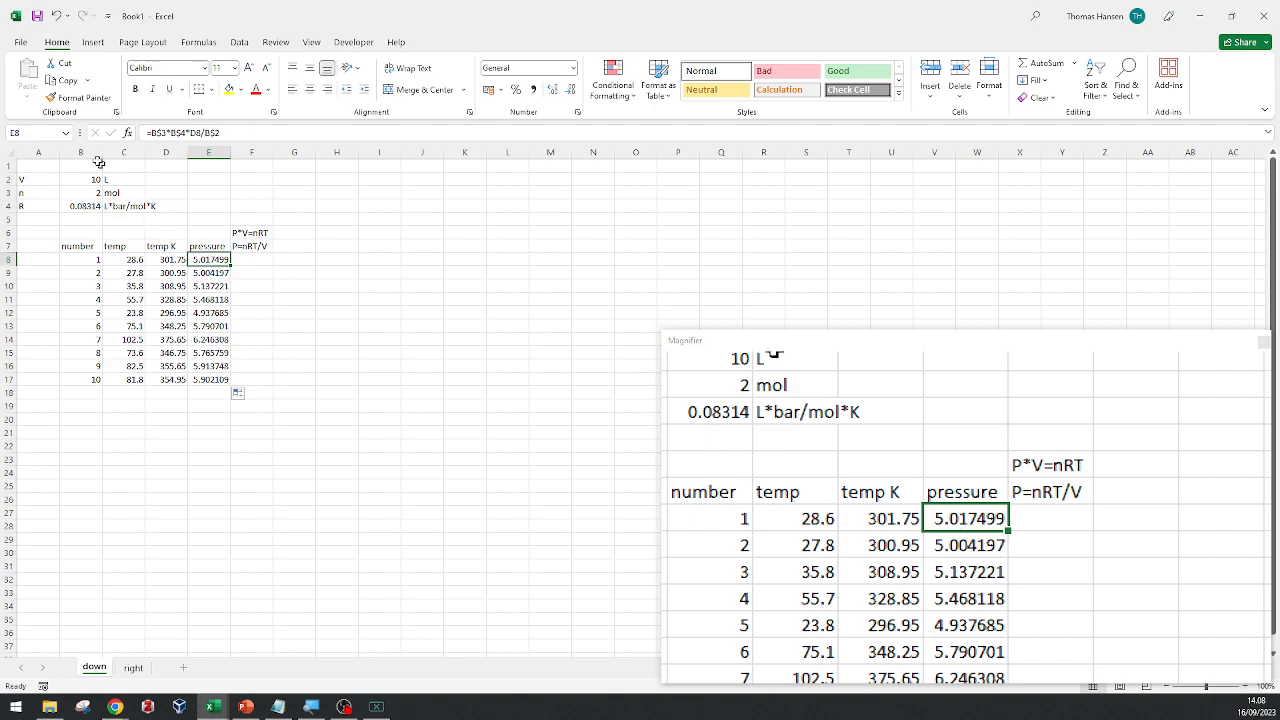
{"action": "left_click", "coordinate": [176, 133]}
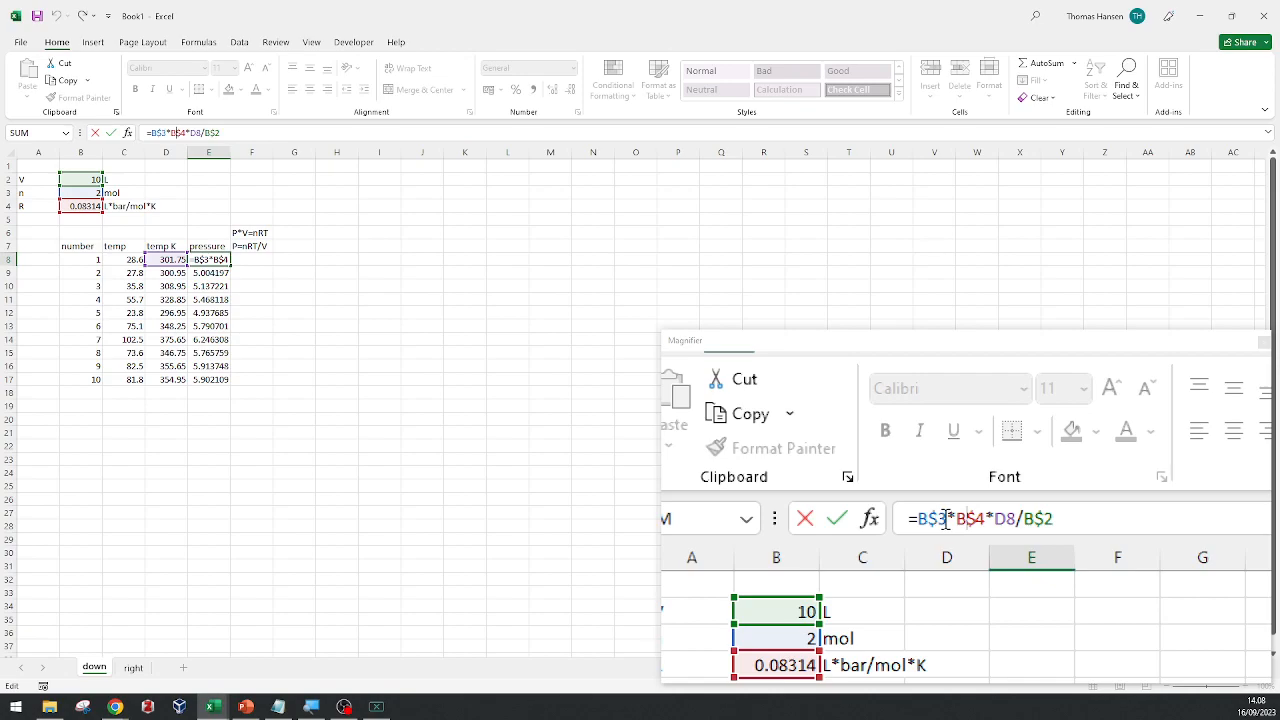
{"action": "left_click", "coordinate": [205, 300]}
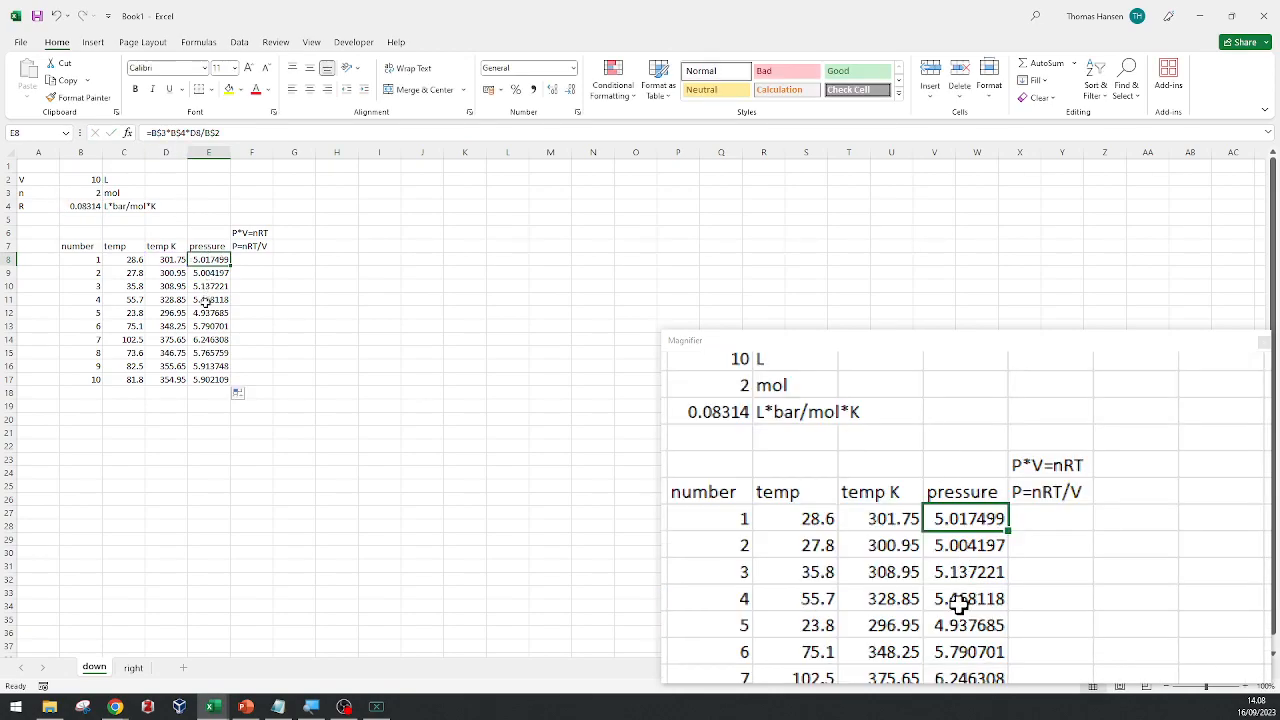
{"action": "left_click", "coordinate": [156, 134]}
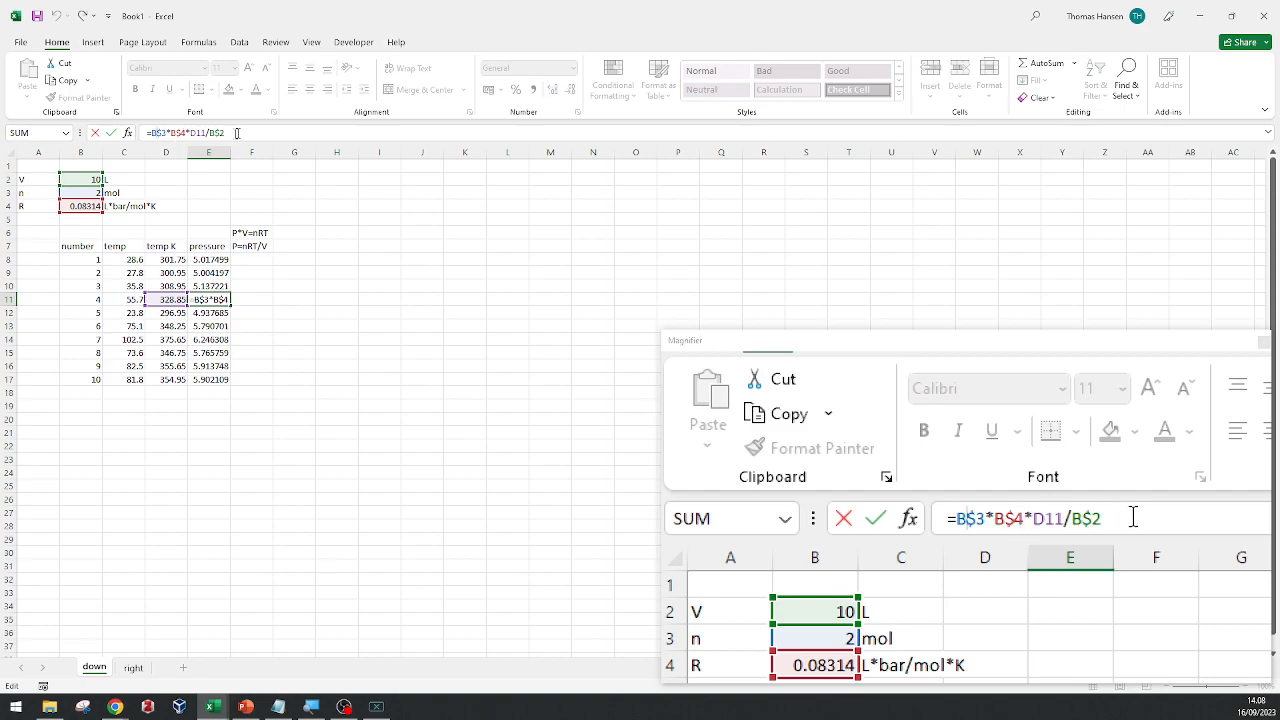
{"action": "left_click", "coordinate": [197, 133]}
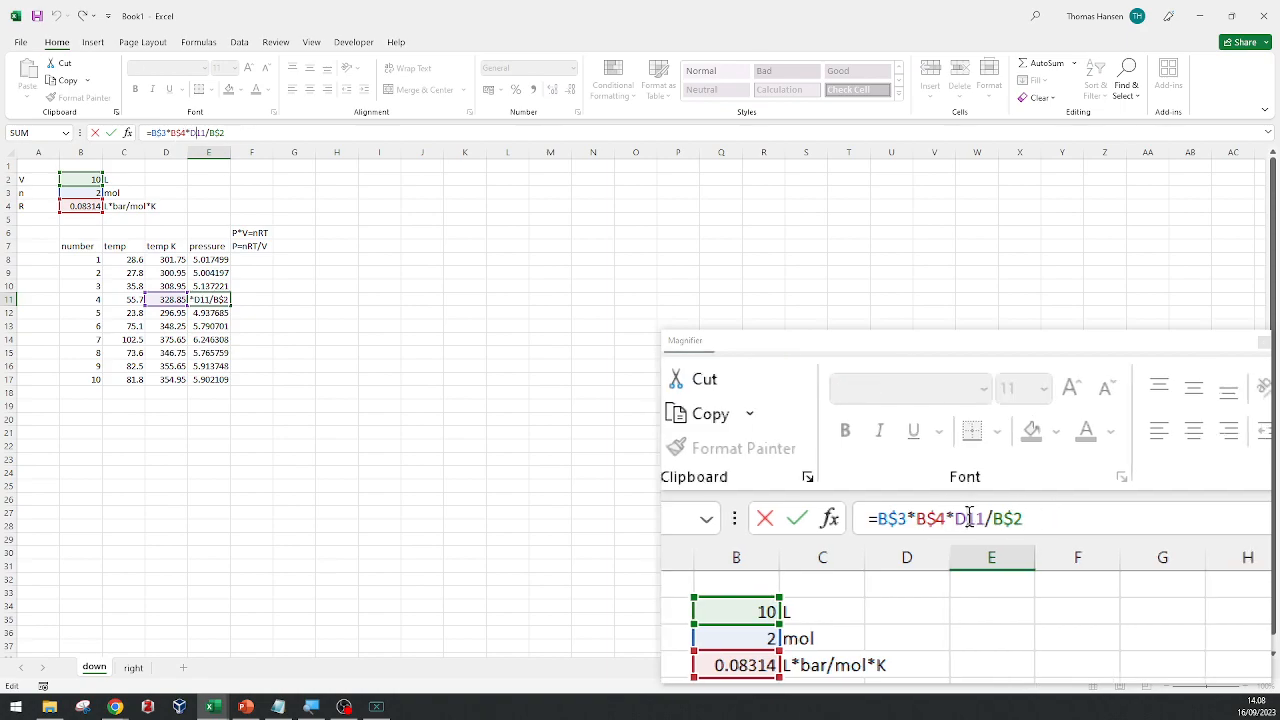
{"action": "key", "text": "Escape"}
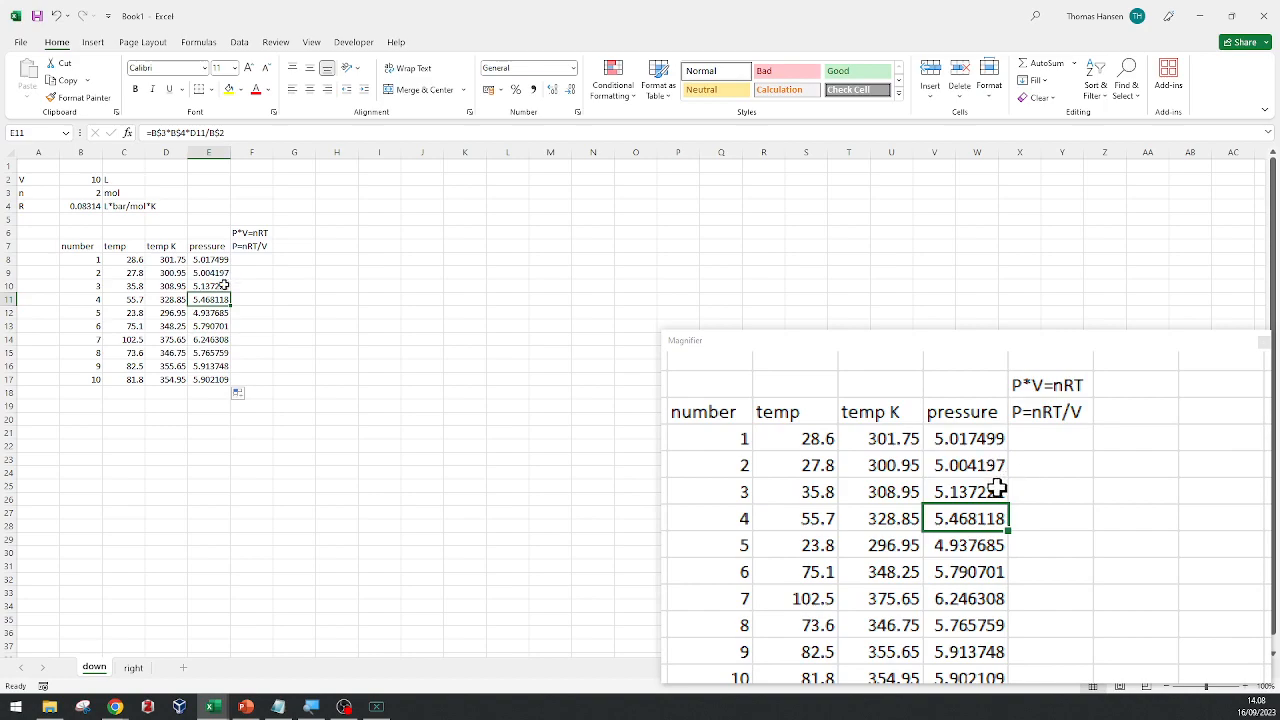
{"action": "left_click", "coordinate": [170, 134]}
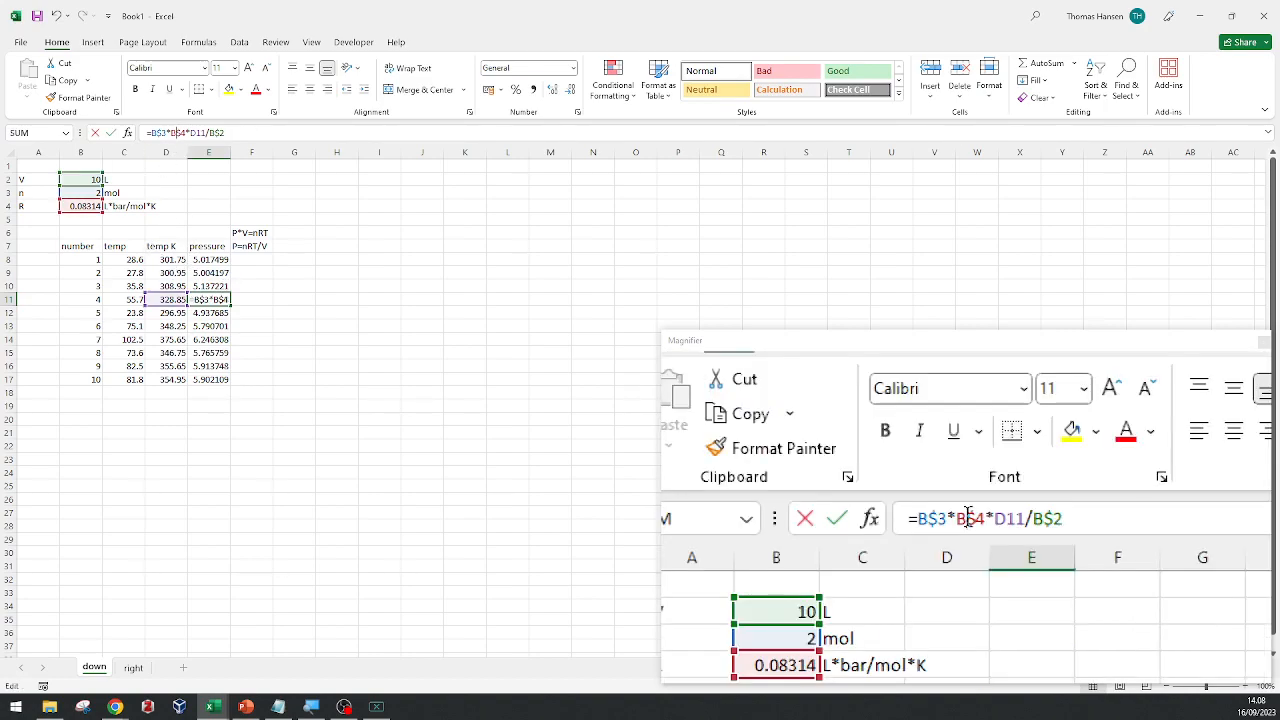
{"action": "left_click", "coordinate": [255, 299]}
{"action": "left_click", "coordinate": [190, 513]}
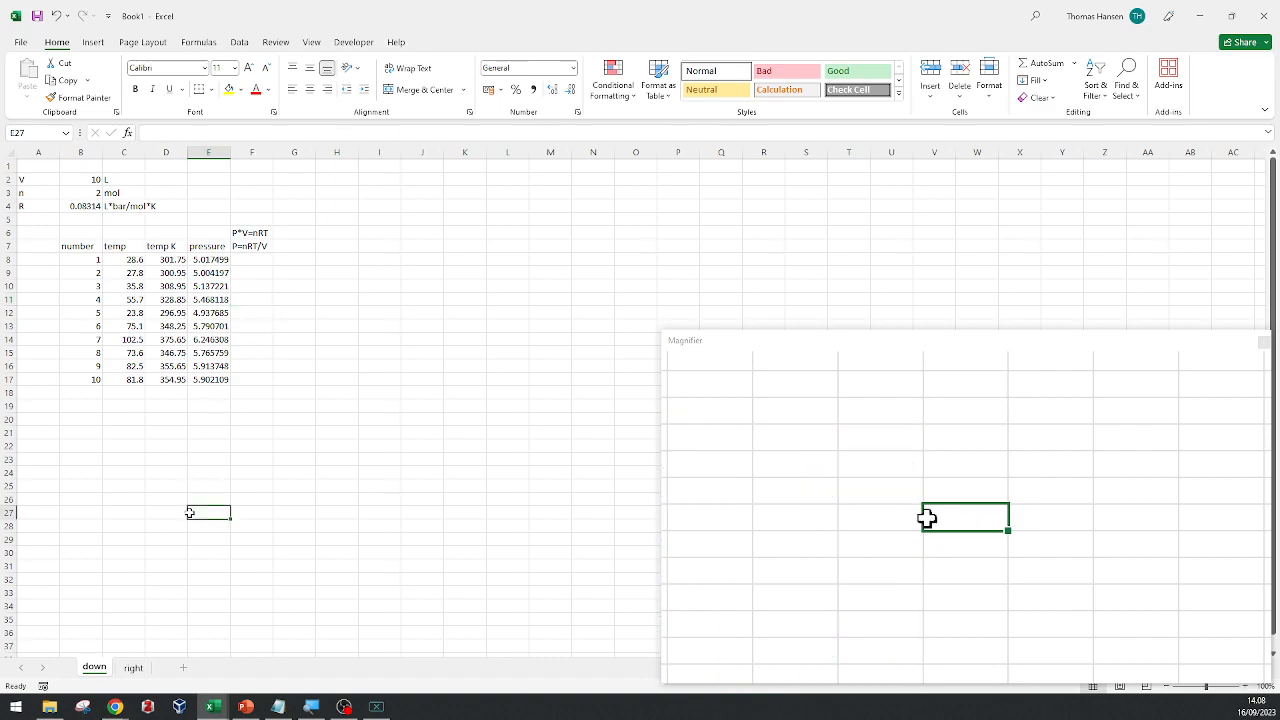
Open the "right" sheet and look over the goal average in B1 and the day 1 to day 6 data columns.
{"action": "left_click", "coordinate": [133, 667]}
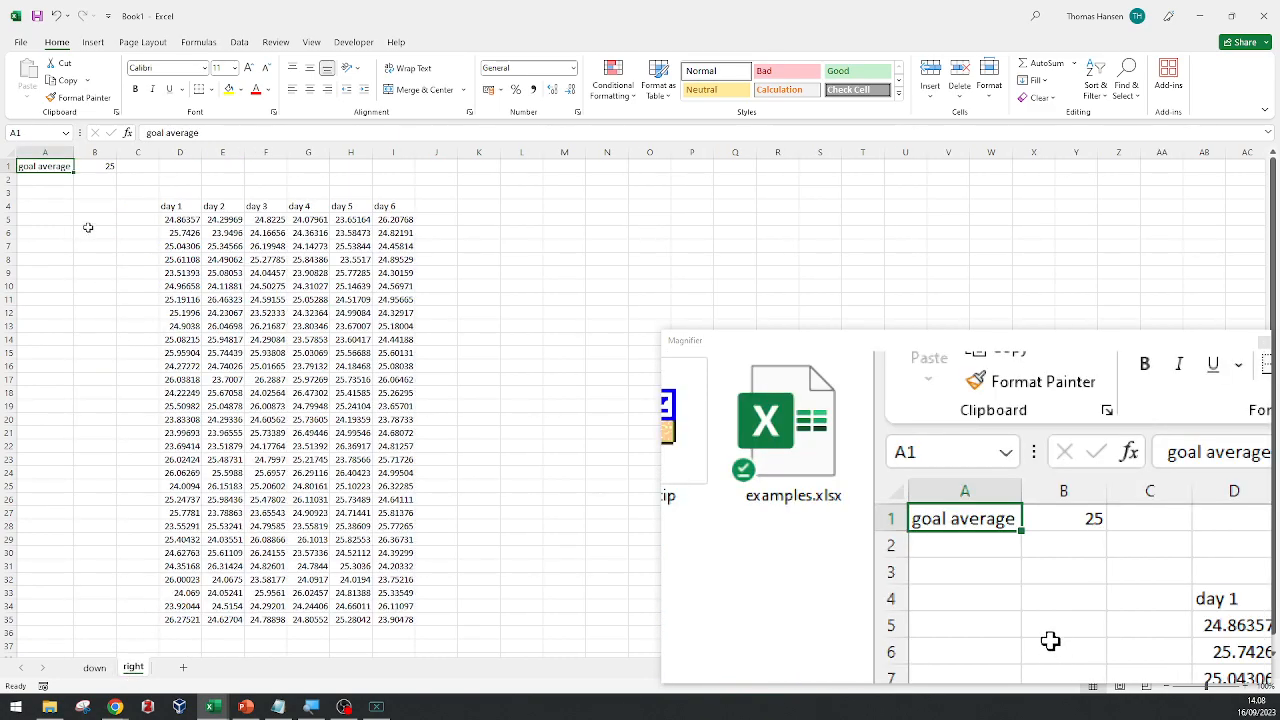
{"action": "left_click", "coordinate": [97, 167]}
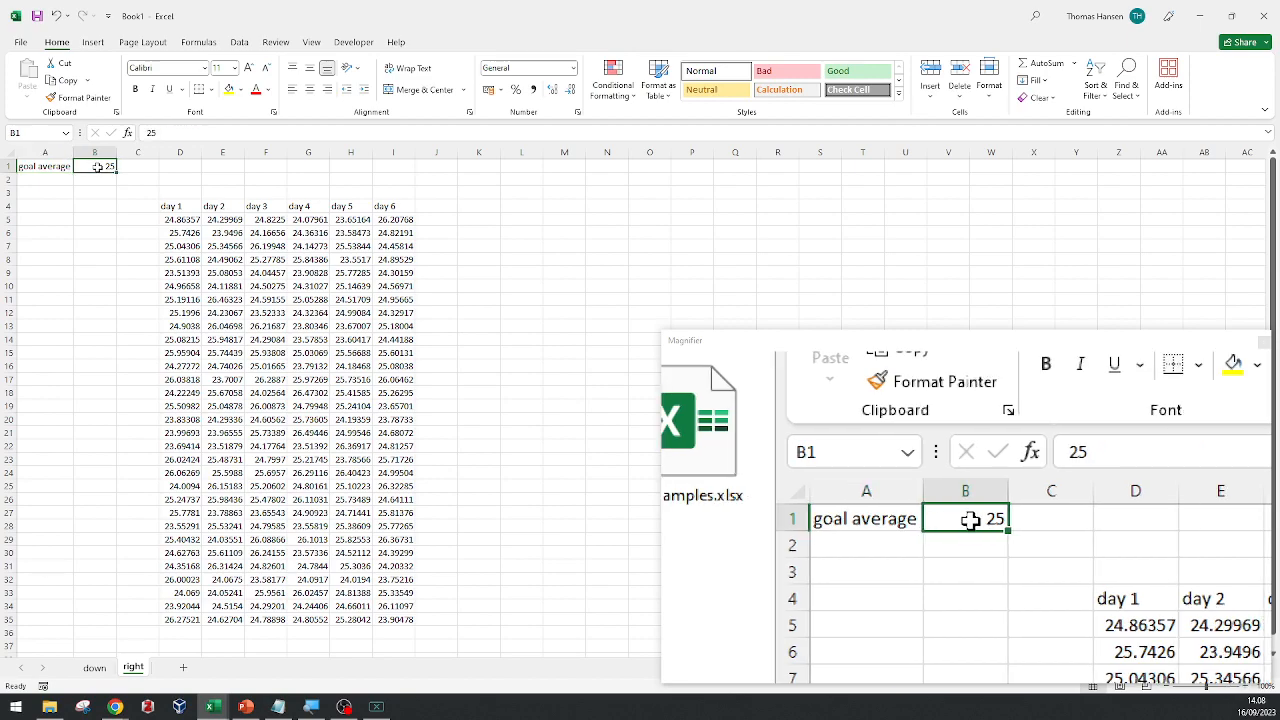
{"action": "left_click", "coordinate": [173, 193]}
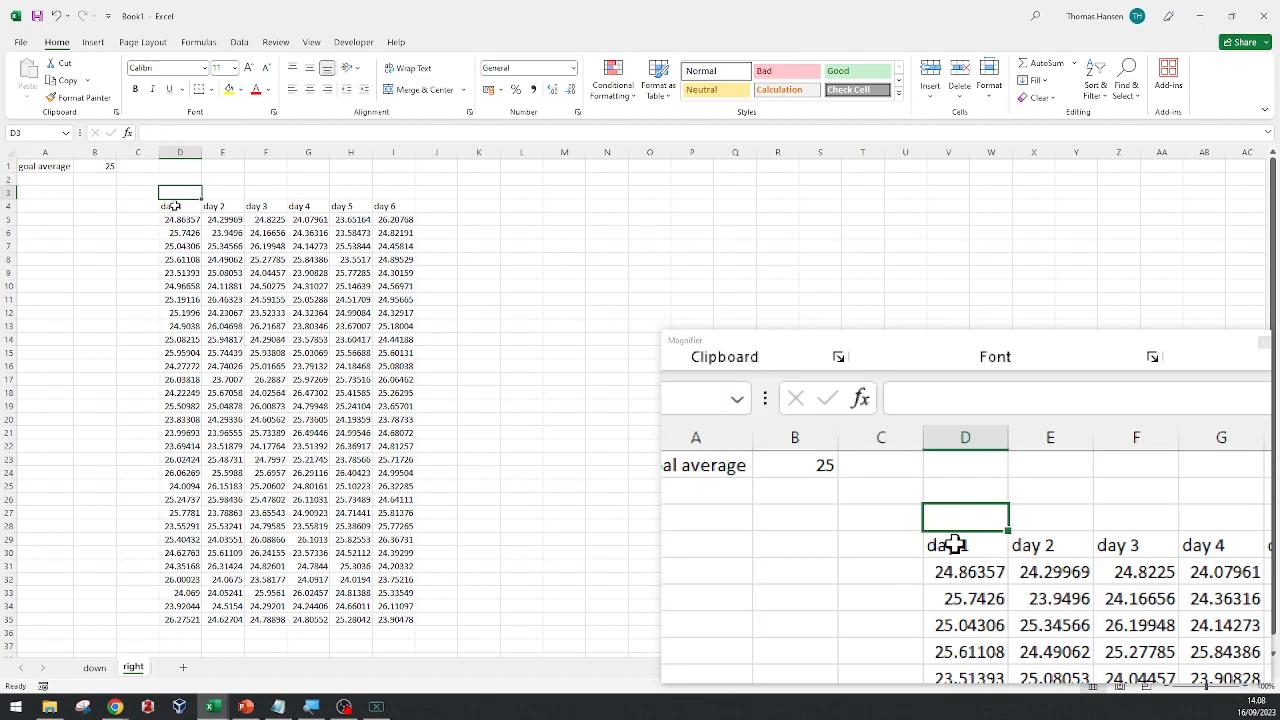
{"action": "left_click", "coordinate": [172, 207]}
{"action": "key", "text": "Down"}
{"action": "key", "text": "Right"}
{"action": "key", "text": "Right"}
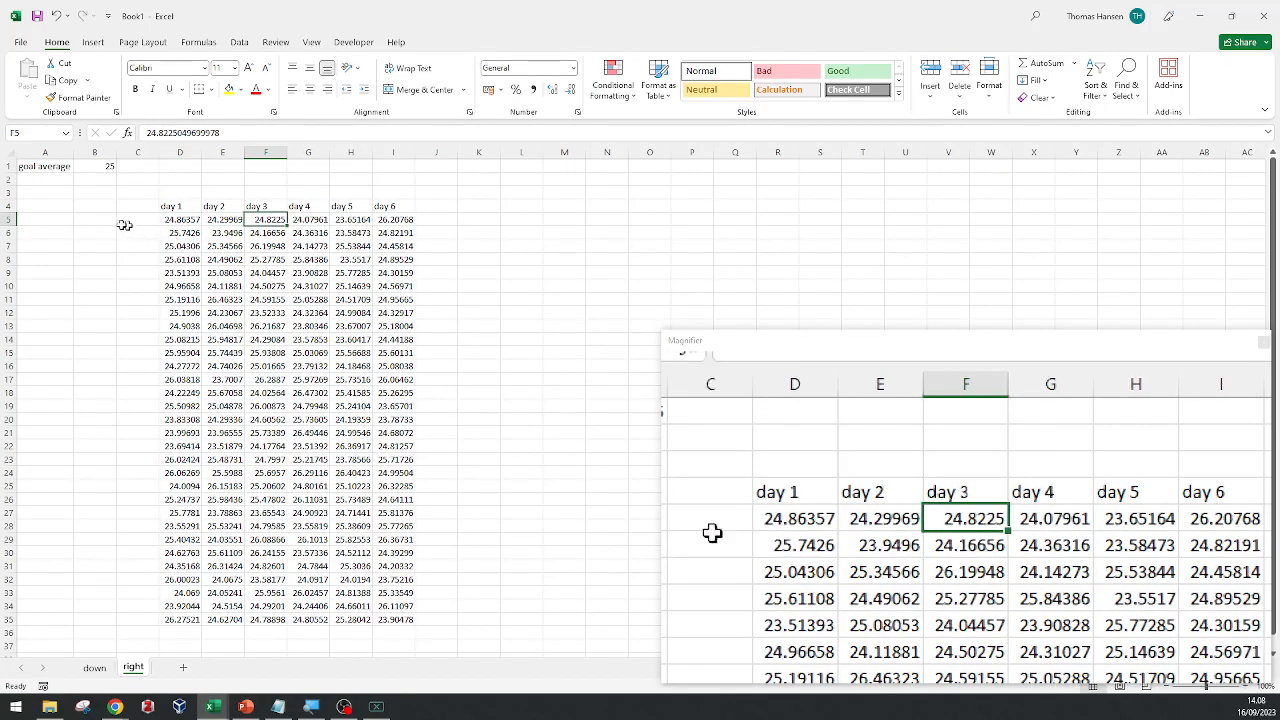
{"action": "scroll", "coordinate": [205, 225], "scroll_direction": "down", "scroll_amount": 3}
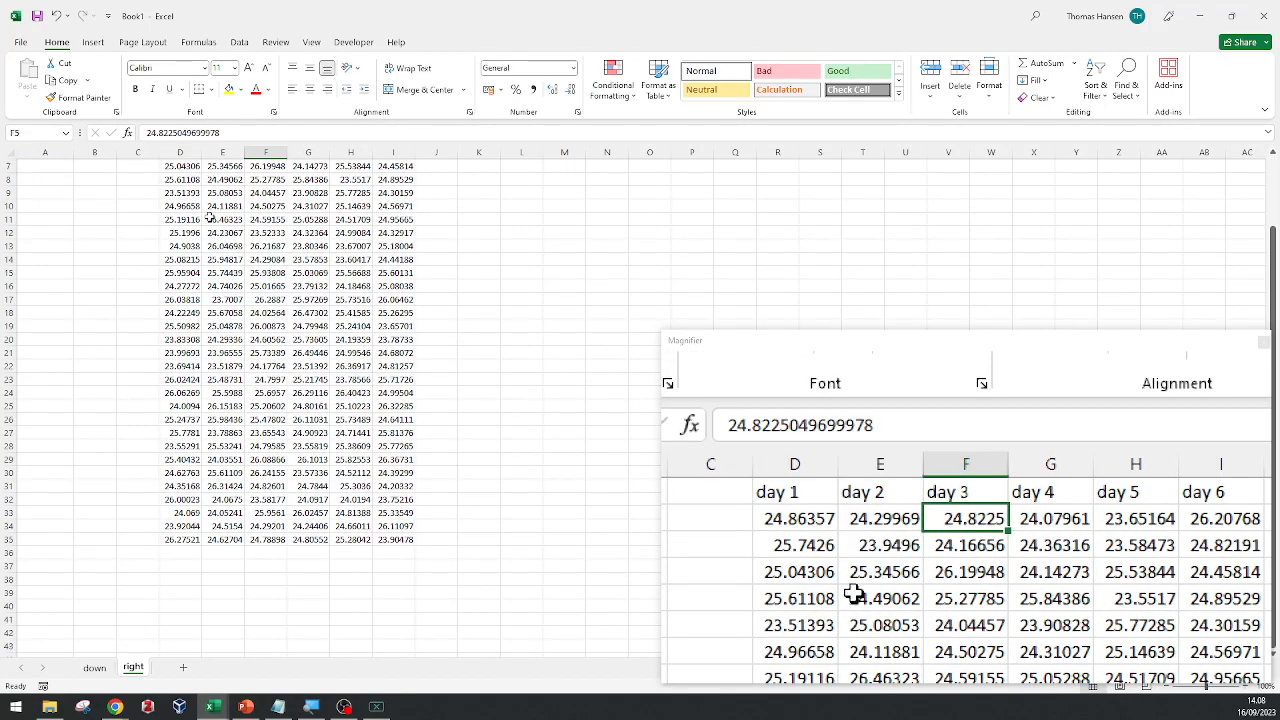
{"action": "scroll", "coordinate": [210, 218], "scroll_direction": "down", "scroll_amount": 4}
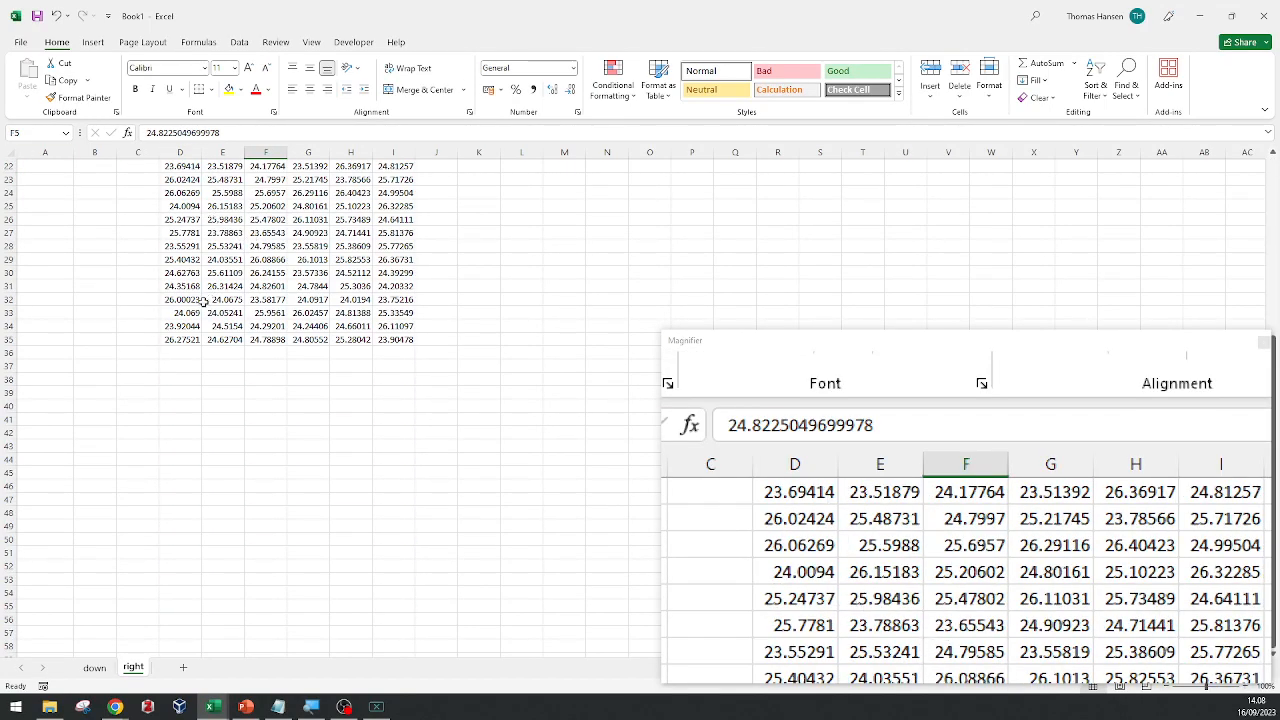
{"action": "scroll", "coordinate": [203, 298], "scroll_direction": "up", "scroll_amount": 3}
{"action": "scroll", "coordinate": [200, 299], "scroll_direction": "up", "scroll_amount": 4}
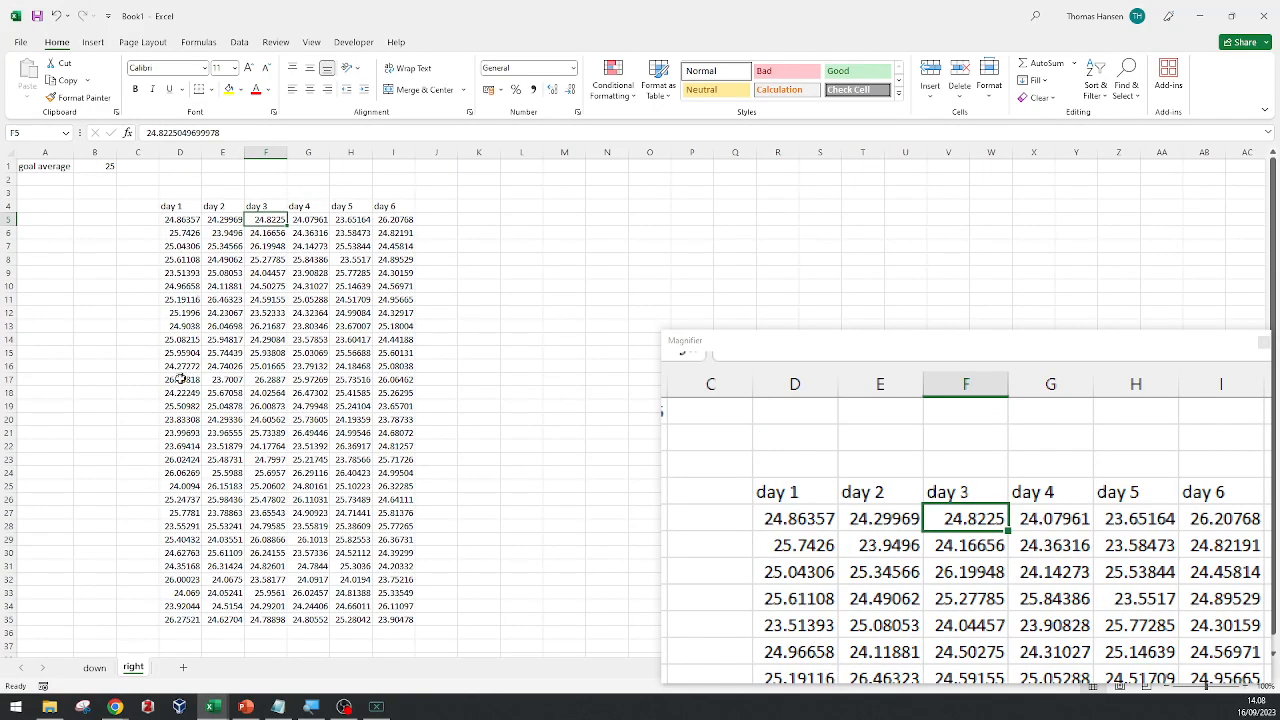
Calculate the day 1 average in D37 with the formula =AVERAGE(D5:D35).
{"action": "left_click", "coordinate": [185, 645]}
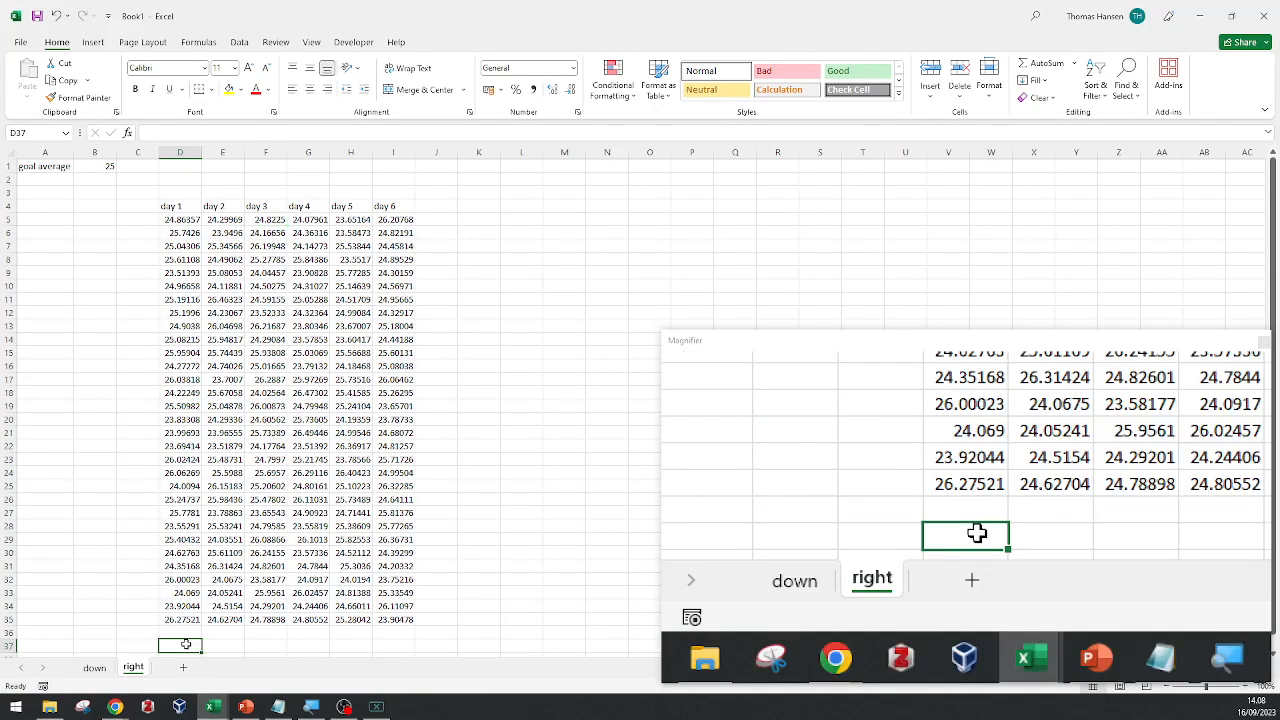
{"action": "type", "text": "=ave"}
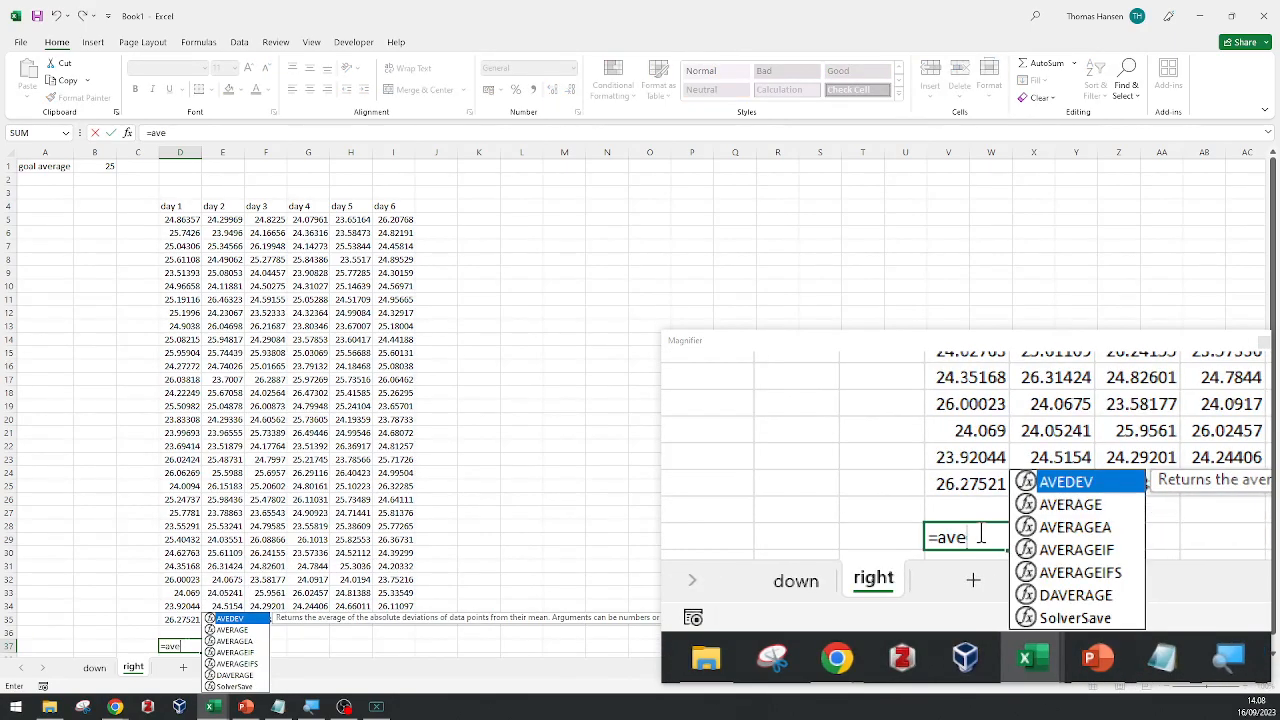
{"action": "key", "text": "Down"}
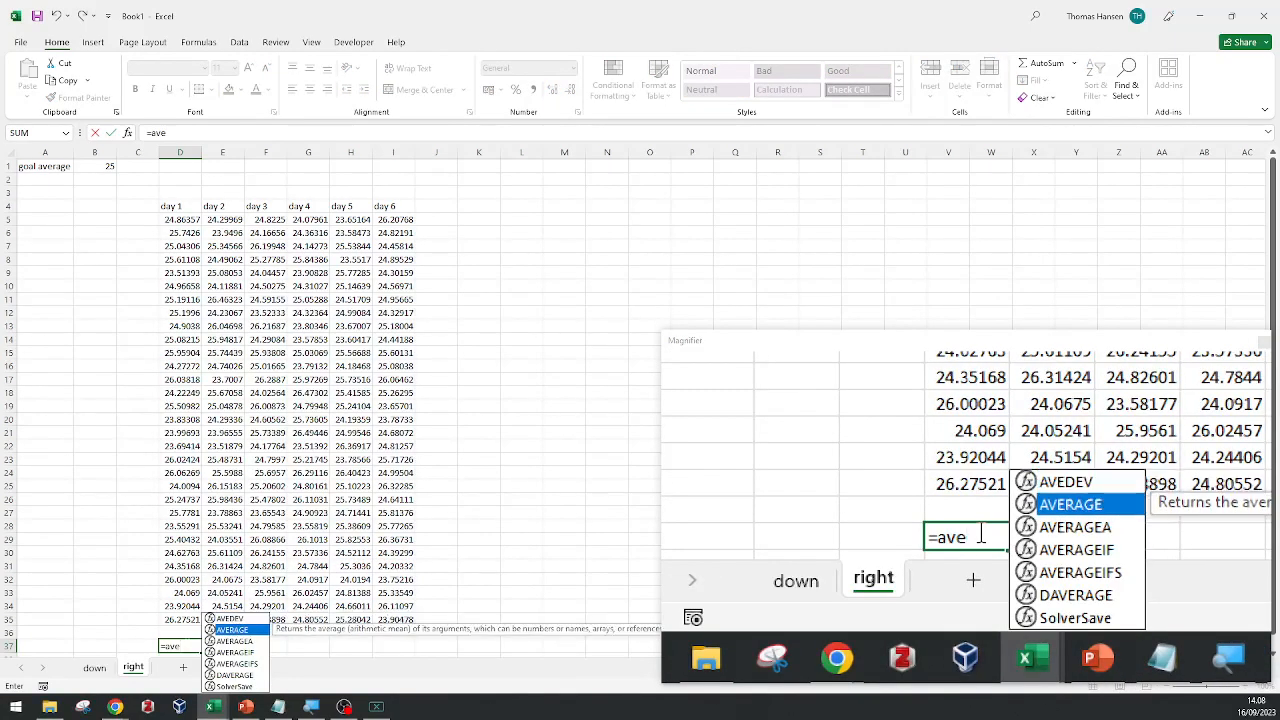
{"action": "key", "text": "Tab"}
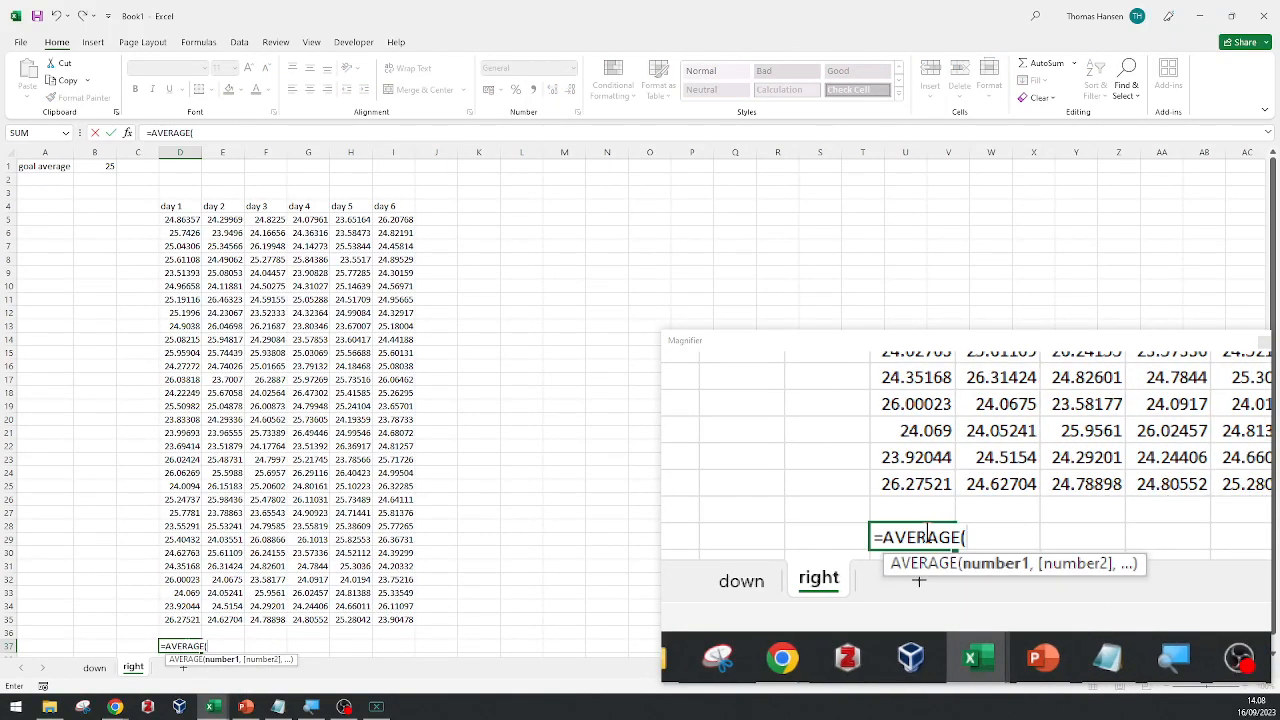
{"action": "left_click_drag", "start_coordinate": [185, 618], "coordinate": [188, 222]}
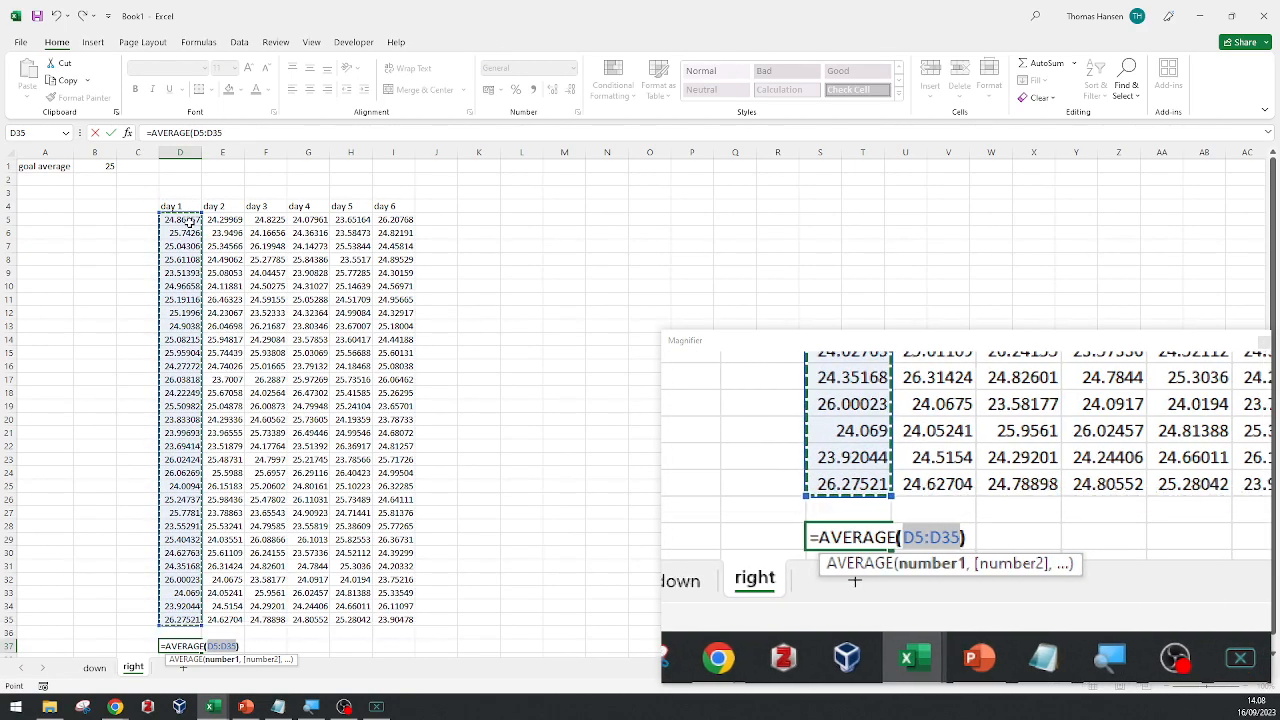
{"action": "key", "text": "Return"}
{"action": "key", "text": "Up"}
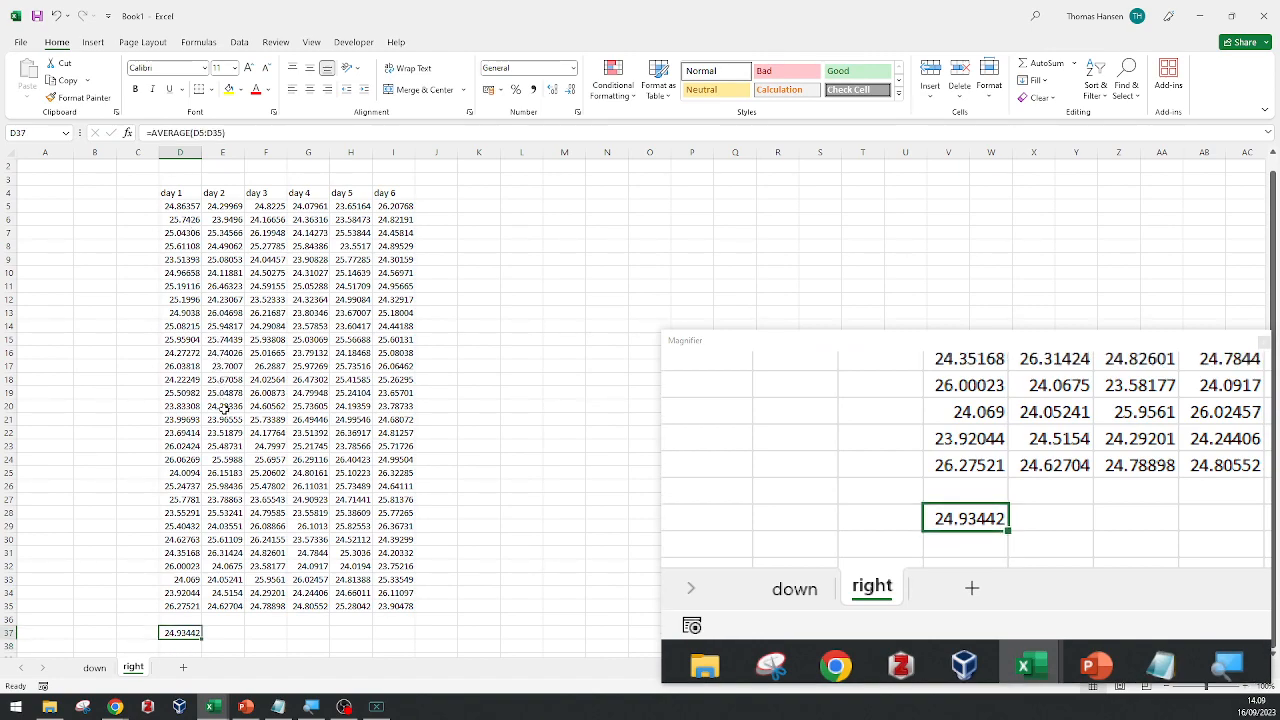
Fill the average formula from D37 across through I37 and check the column references in E37 and F37.
{"action": "left_click_drag", "start_coordinate": [201, 638], "coordinate": [412, 640]}
{"action": "left_click", "coordinate": [228, 633]}
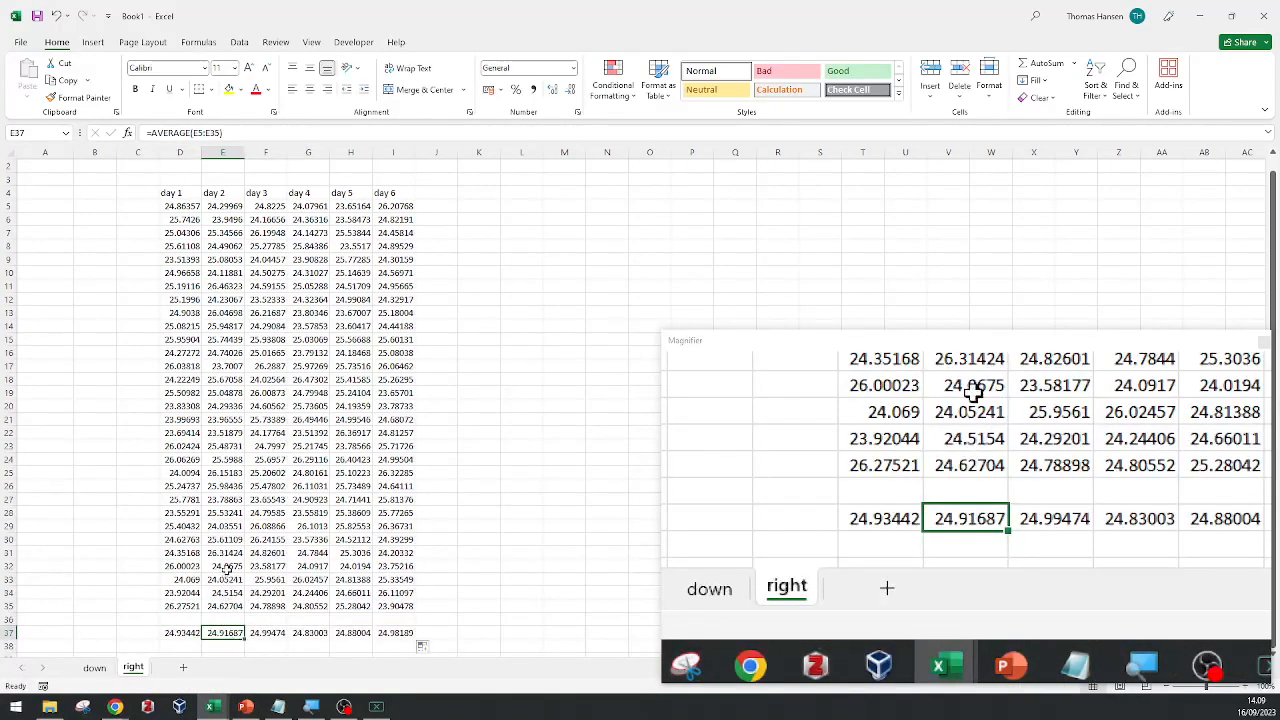
{"action": "left_click", "coordinate": [229, 136]}
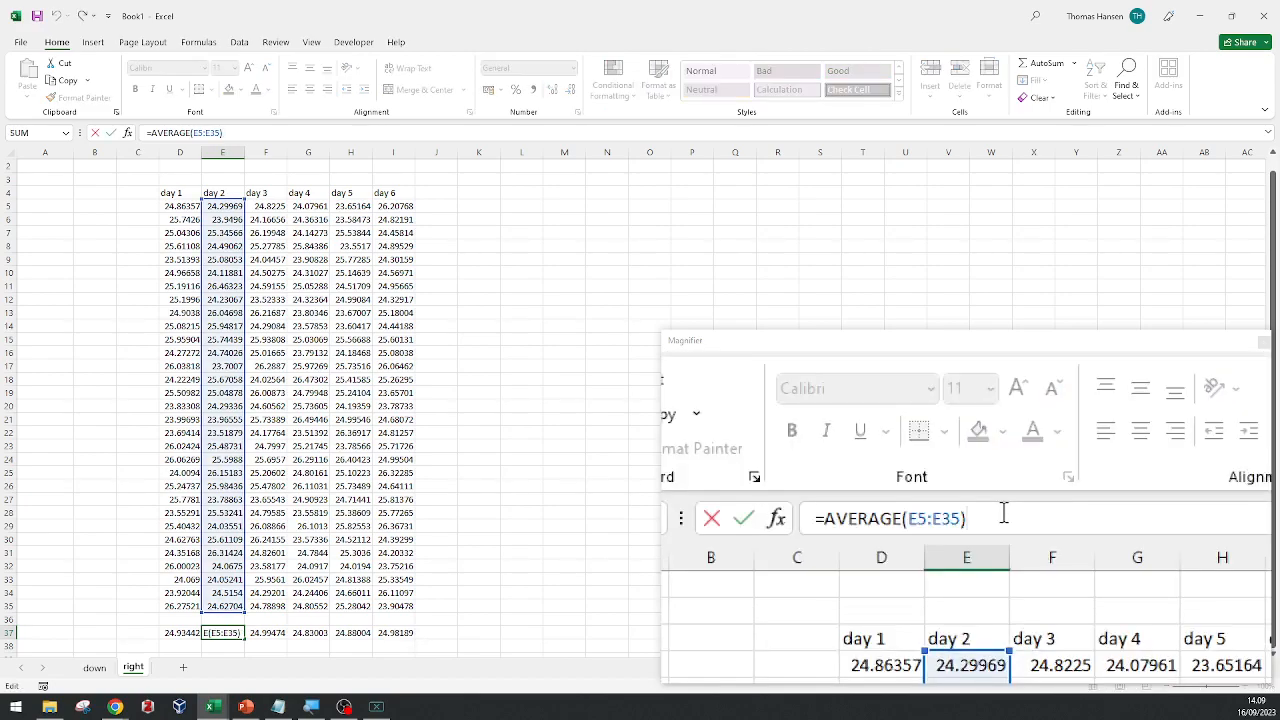
{"action": "left_click", "coordinate": [273, 634]}
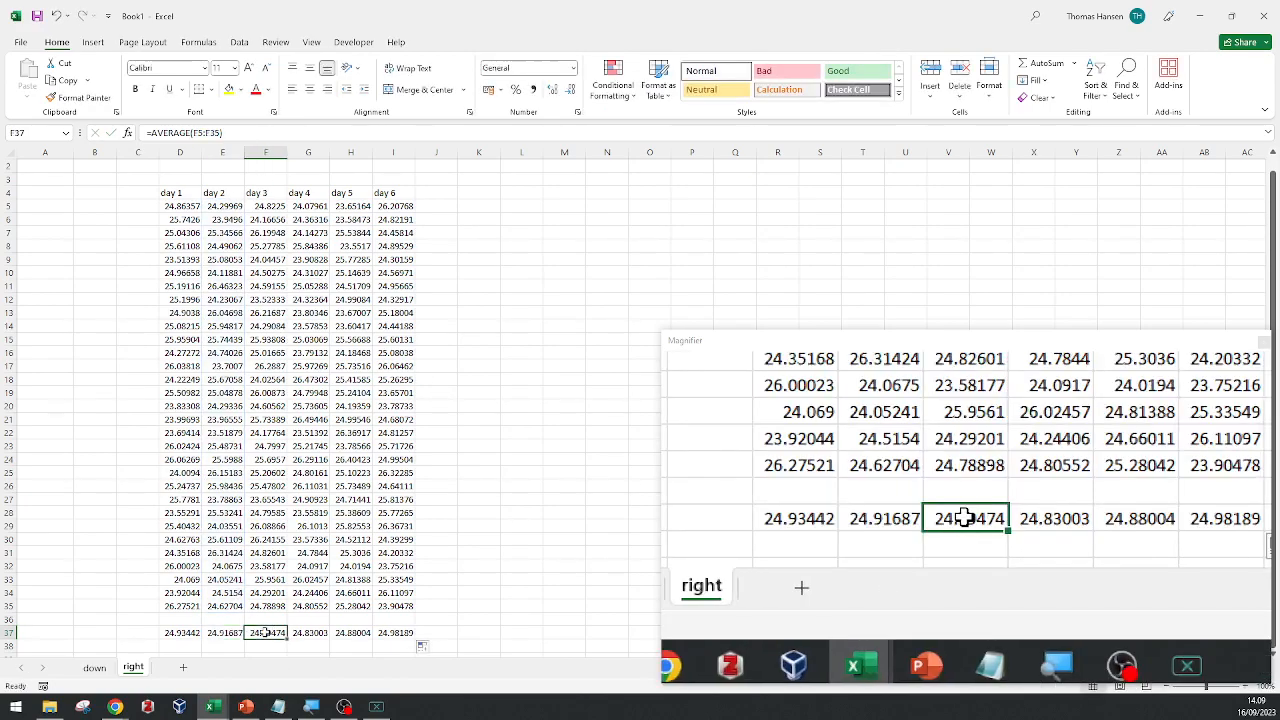
{"action": "left_click", "coordinate": [243, 132]}
{"action": "key", "text": "Escape"}
Divide the day 1 average in D37 by the goal average so the formula reads =AVERAGE(D5:D35)/B1.
{"action": "left_click", "coordinate": [182, 634]}
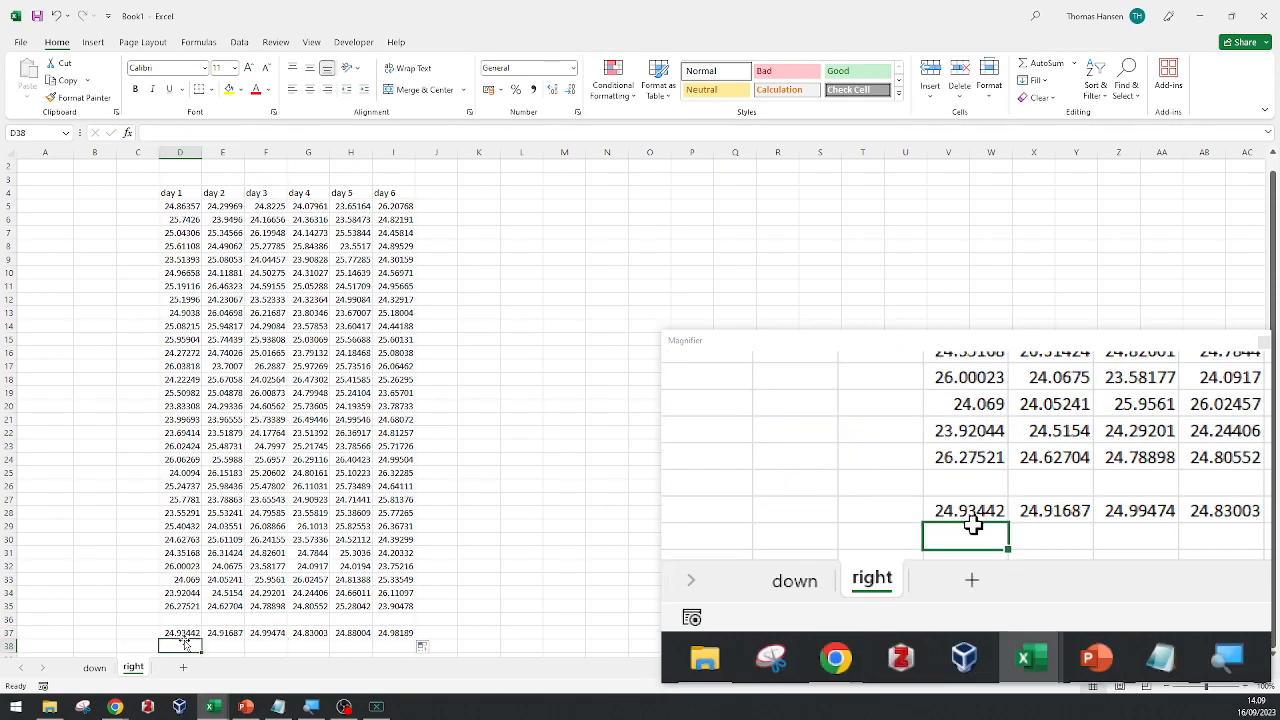
{"action": "left_click", "coordinate": [249, 136]}
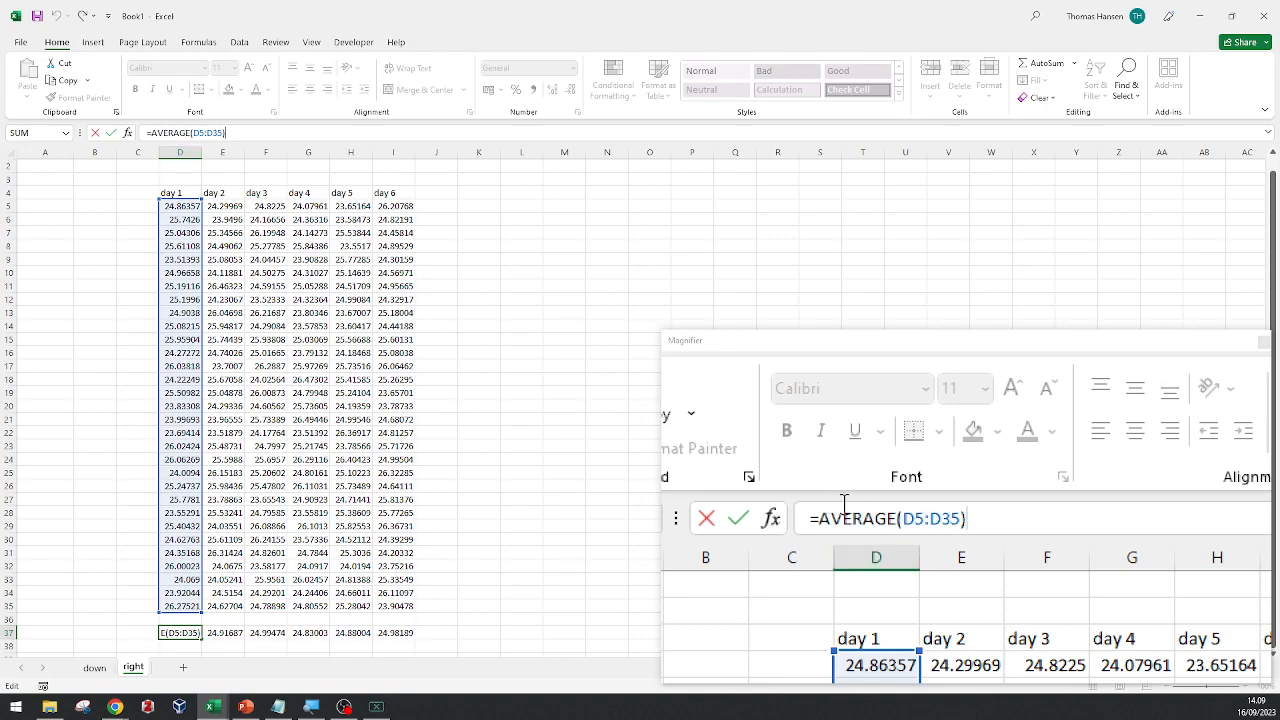
{"action": "type", "text": "/"}
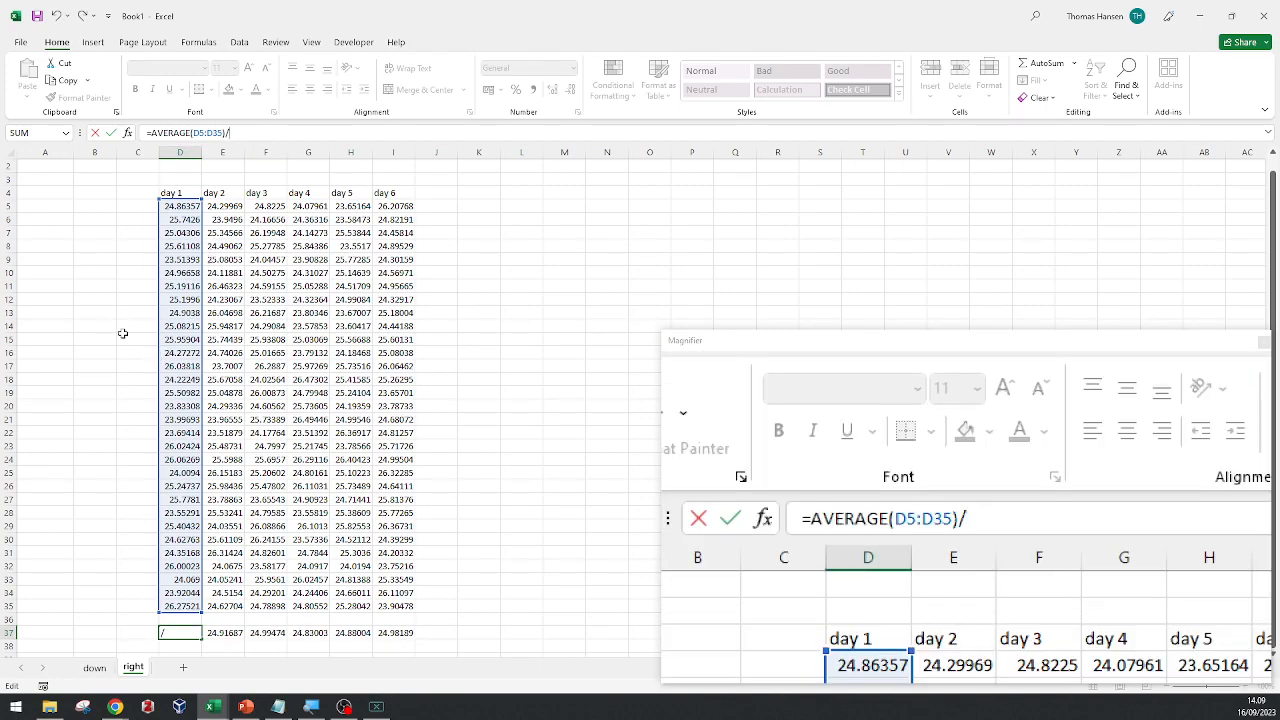
{"action": "scroll", "coordinate": [123, 325], "scroll_direction": "up", "scroll_amount": 1}
{"action": "left_click", "coordinate": [98, 168]}
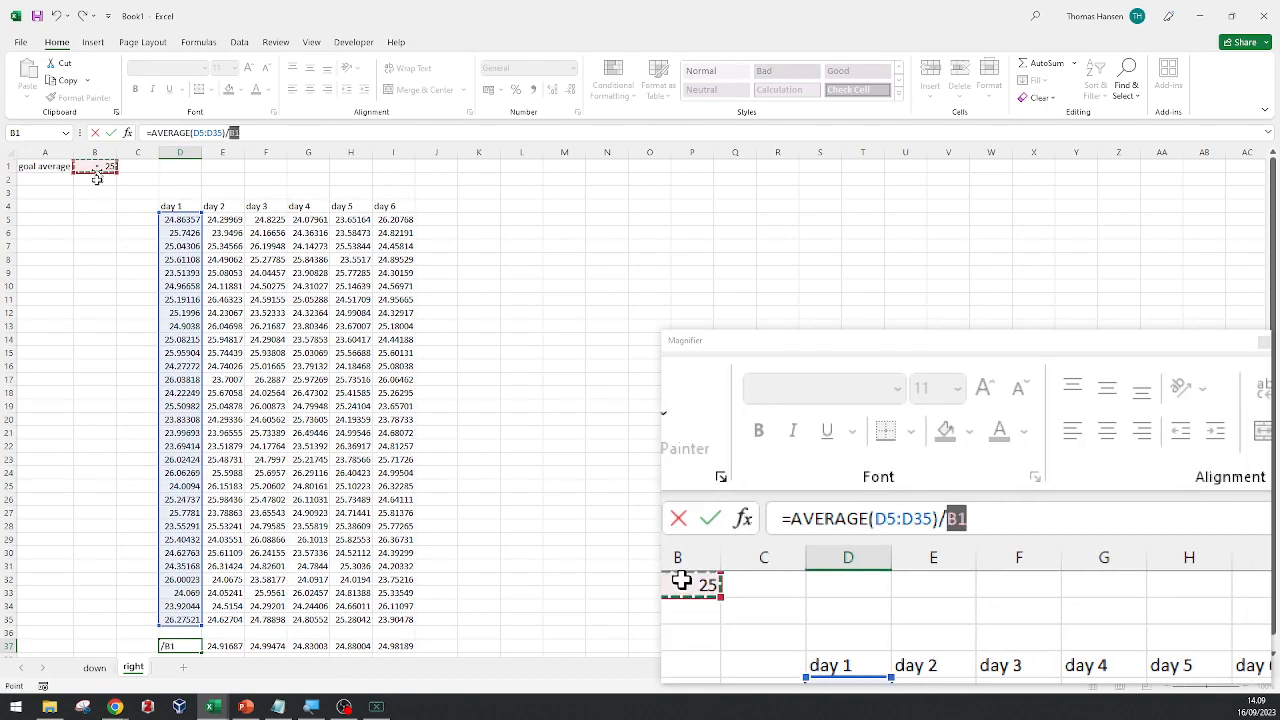
{"action": "key", "text": "Return"}
{"action": "key", "text": "Up"}
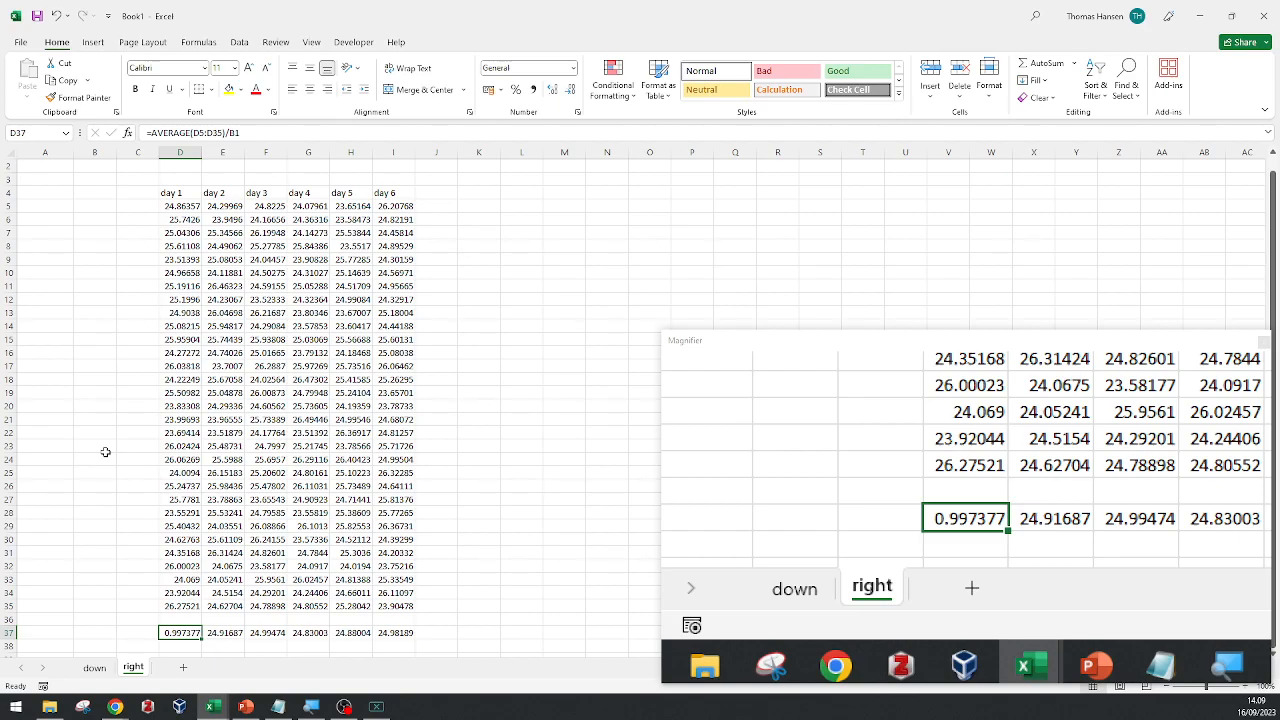
Try to fill the unlocked ratio formula from D37 across through I37 and trace the divisor reference in E37.
{"action": "left_click_drag", "start_coordinate": [202, 639], "coordinate": [400, 637]}
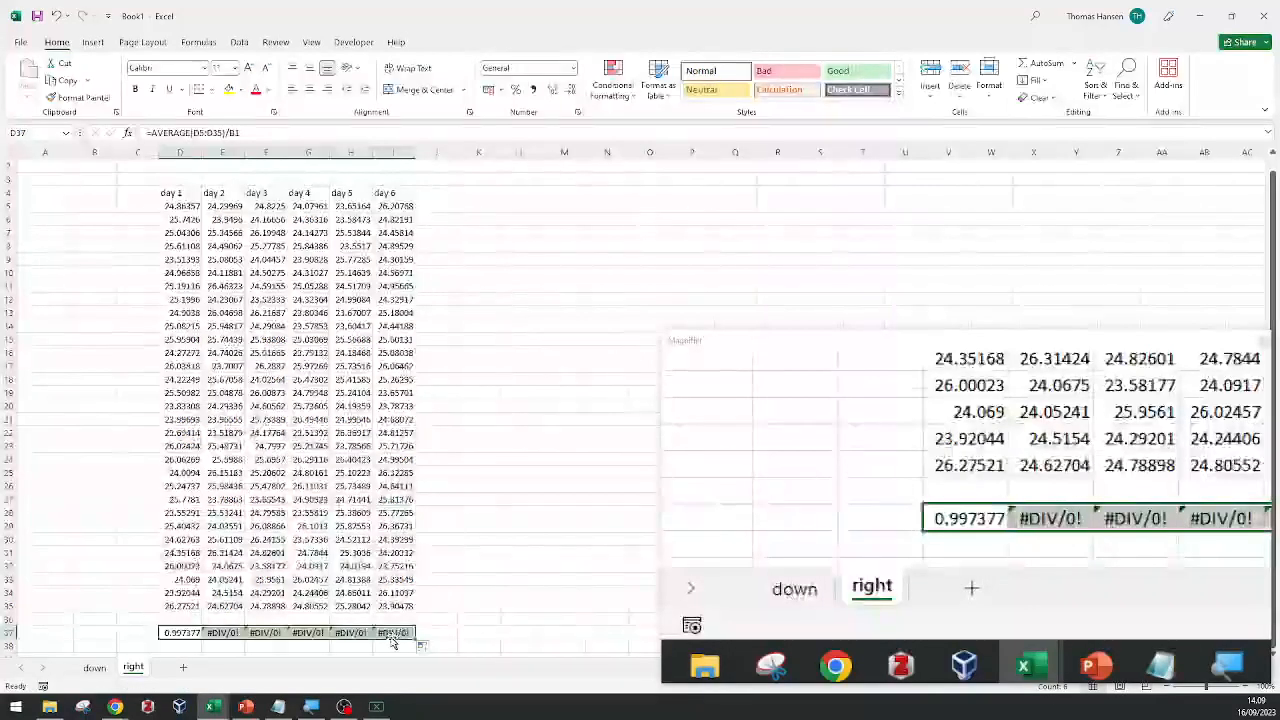
{"action": "left_click", "coordinate": [224, 632]}
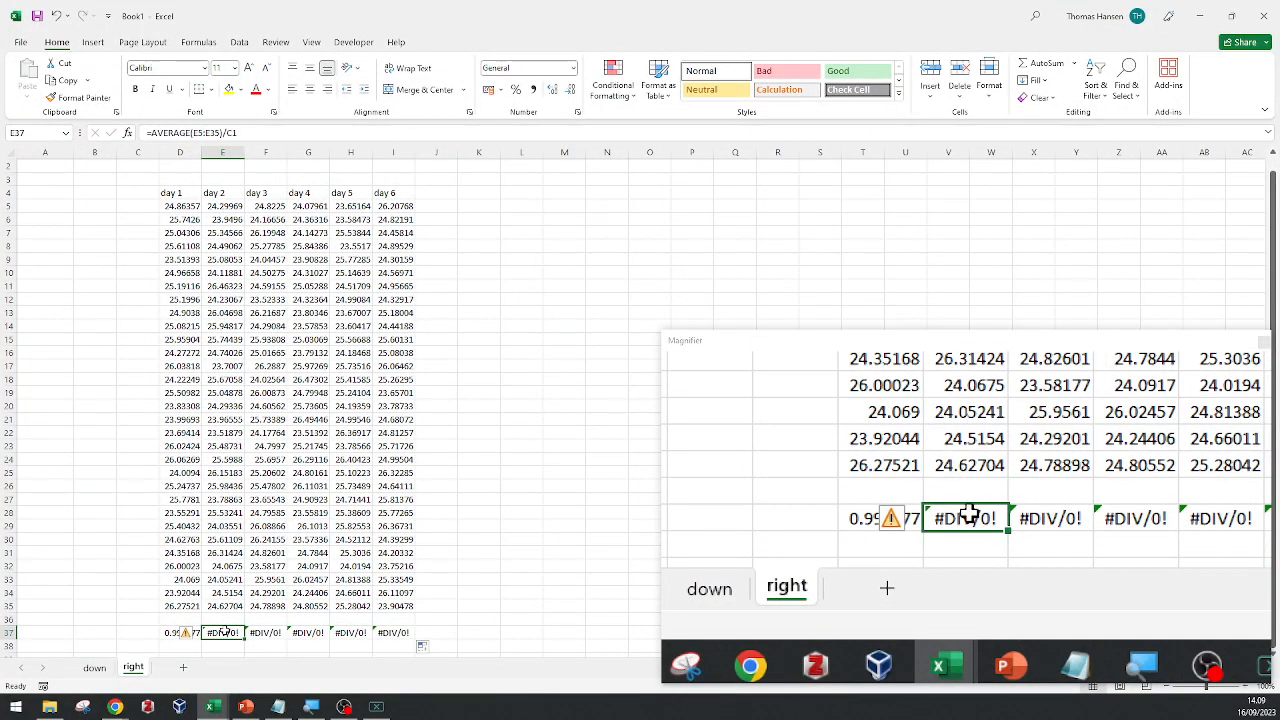
{"action": "left_click", "coordinate": [253, 133]}
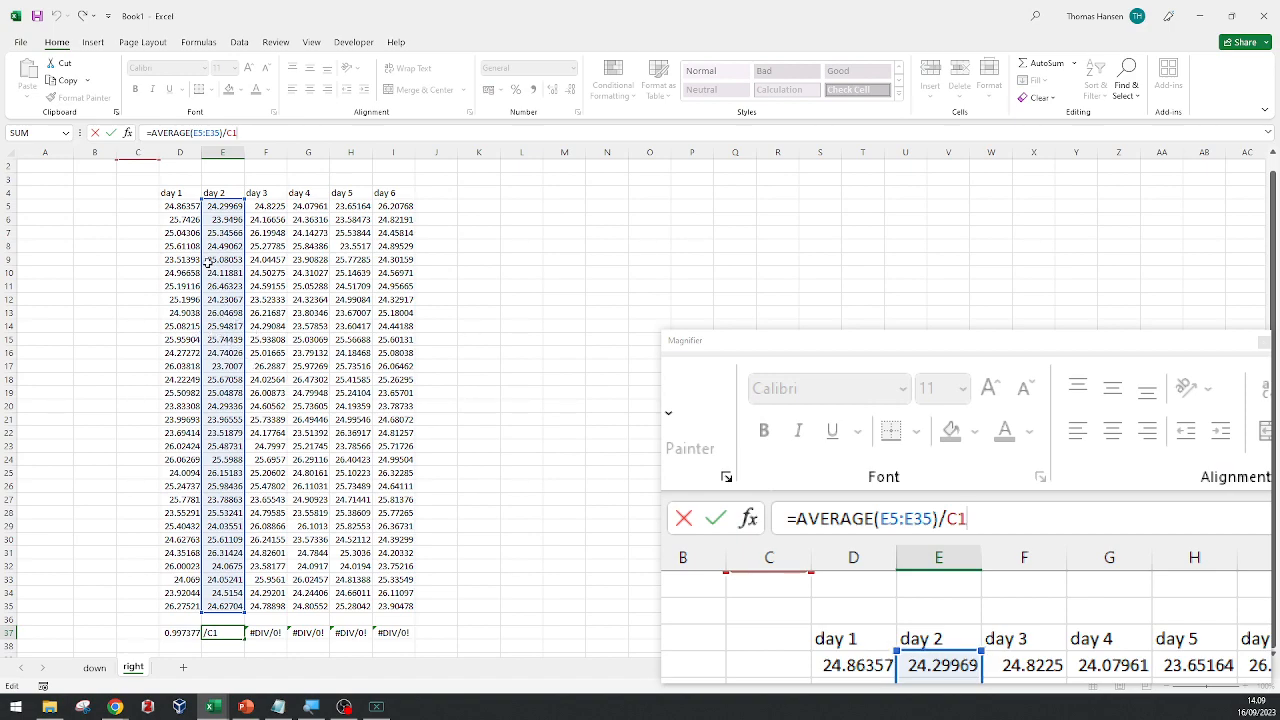
{"action": "scroll", "coordinate": [330, 340], "scroll_direction": "down", "scroll_amount": 1}
{"action": "scroll", "coordinate": [240, 285], "scroll_direction": "up", "scroll_amount": 2}
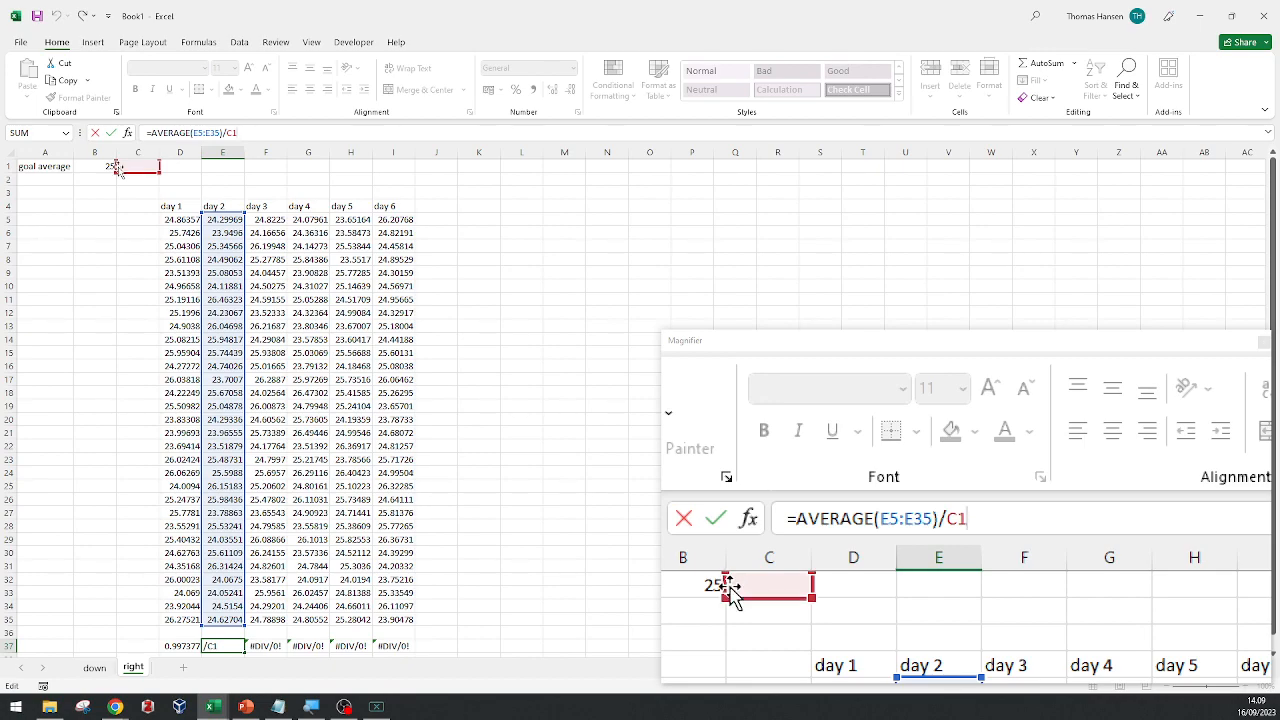
Lock the column of the goal average reference in D37, giving =AVERAGE(D5:D35)/$B1, and fill the formula across through I37.
{"action": "left_click", "coordinate": [170, 651]}
{"action": "left_click", "coordinate": [172, 645]}
{"action": "key", "text": "F2"}
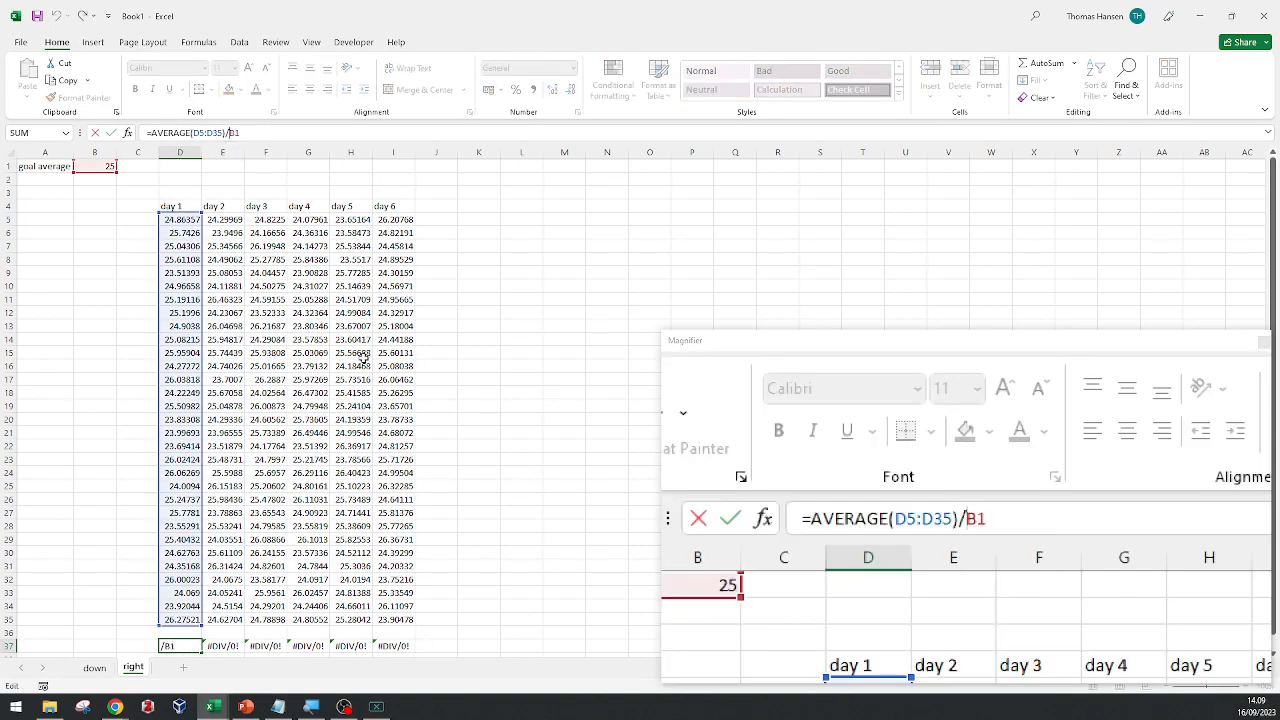
{"action": "key", "text": "F4"}
{"action": "key", "text": "F4"}
{"action": "key", "text": "F4"}
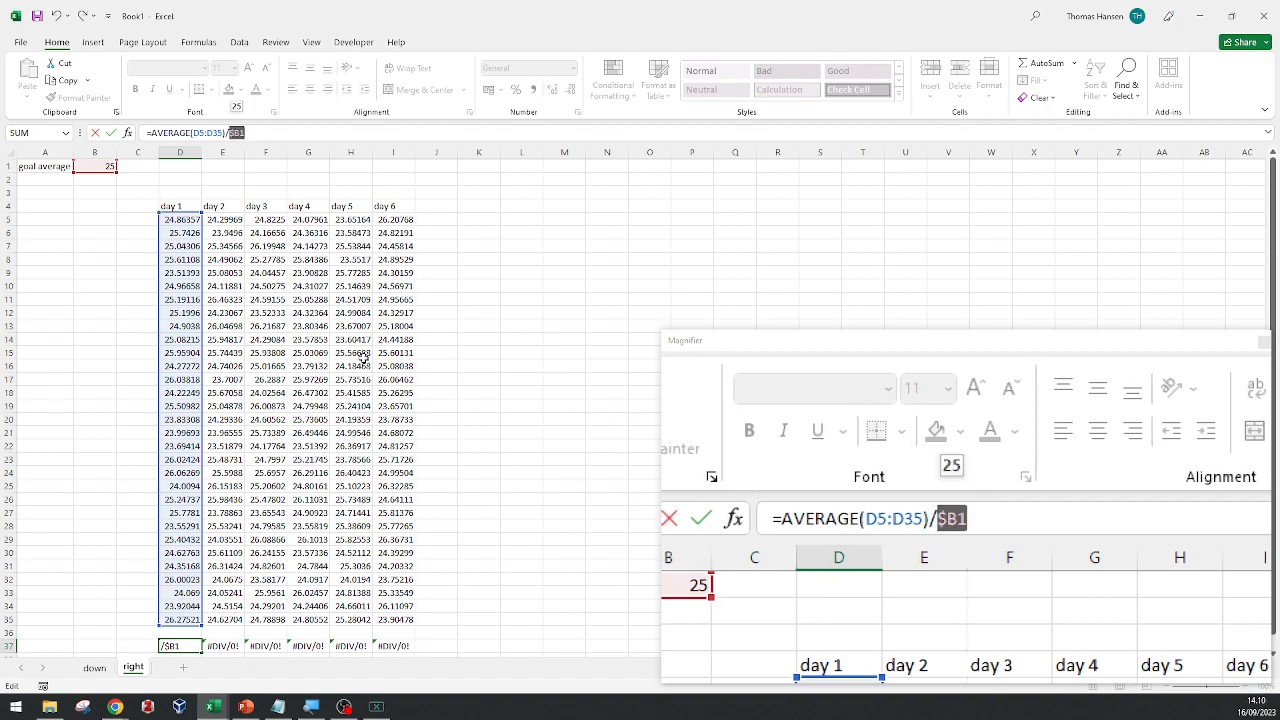
{"action": "key", "text": "ctrl+Return"}
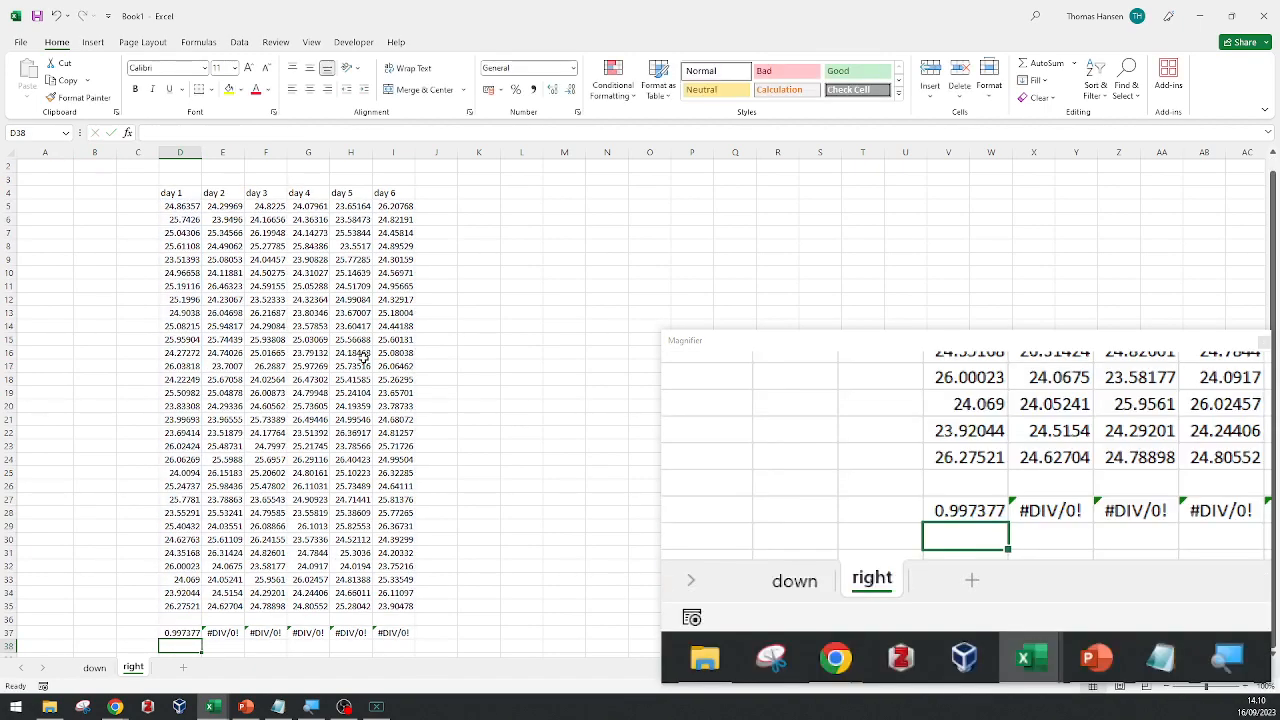
{"action": "left_click_drag", "start_coordinate": [202, 637], "coordinate": [400, 638]}
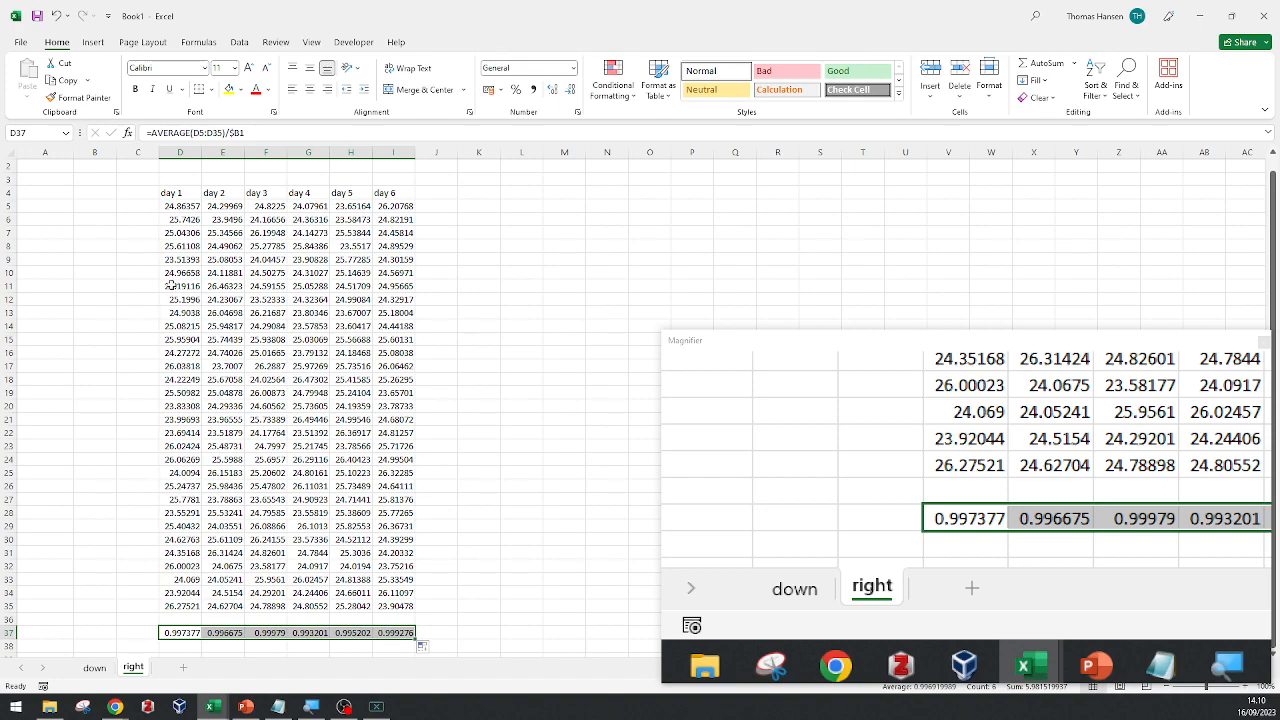
Make the goal average reference in D37 fully absolute so the formula reads =AVERAGE(D5:D35)/$B$1.
{"action": "key", "text": "F2"}
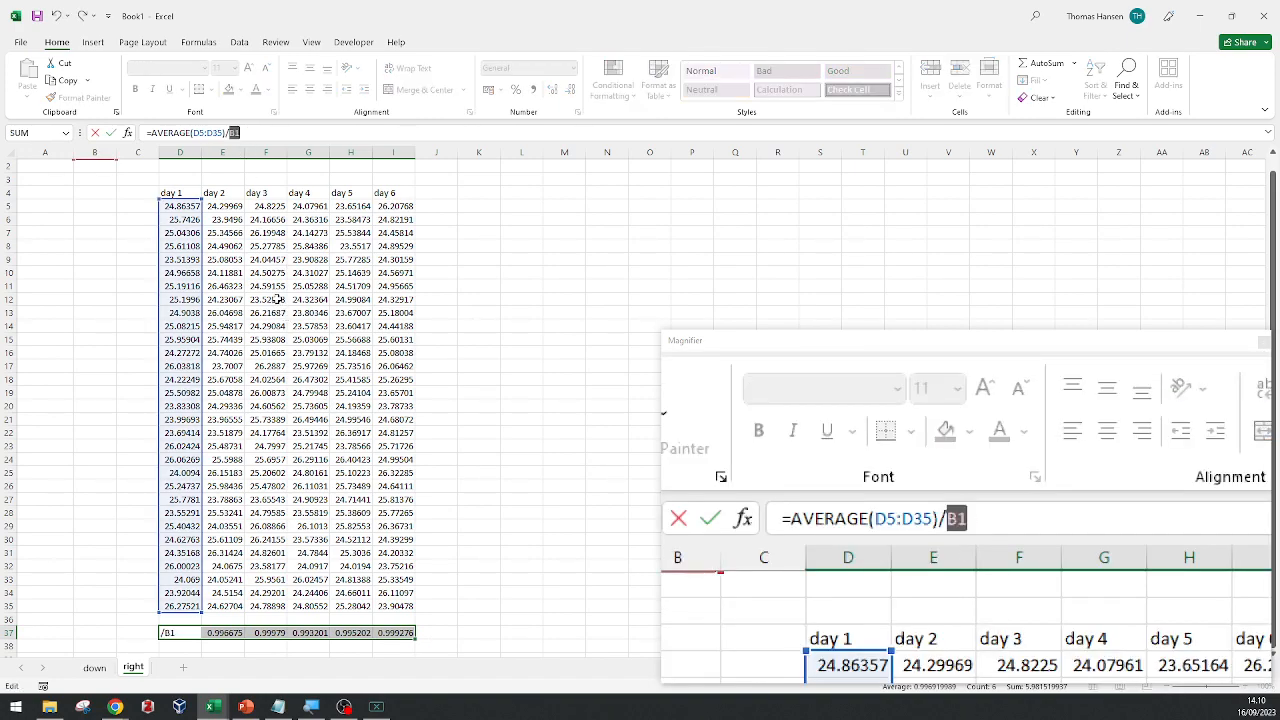
{"action": "key", "text": "F4"}
{"action": "key", "text": "F4"}
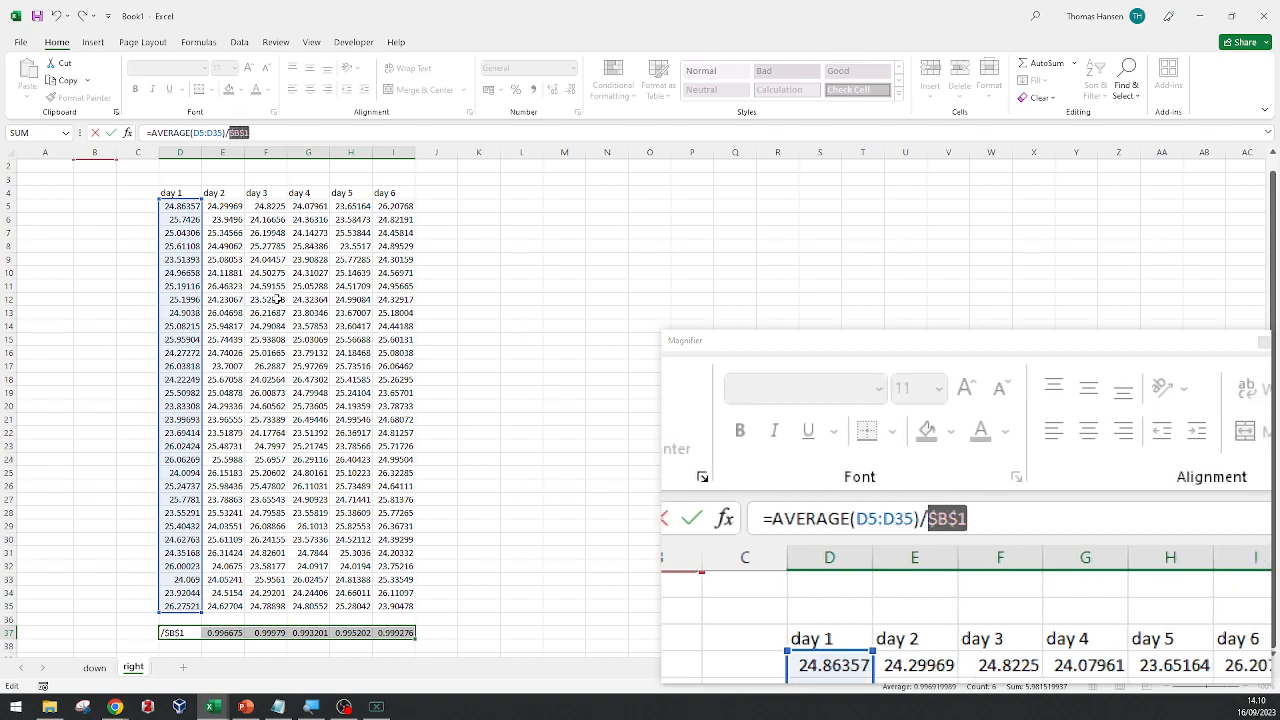